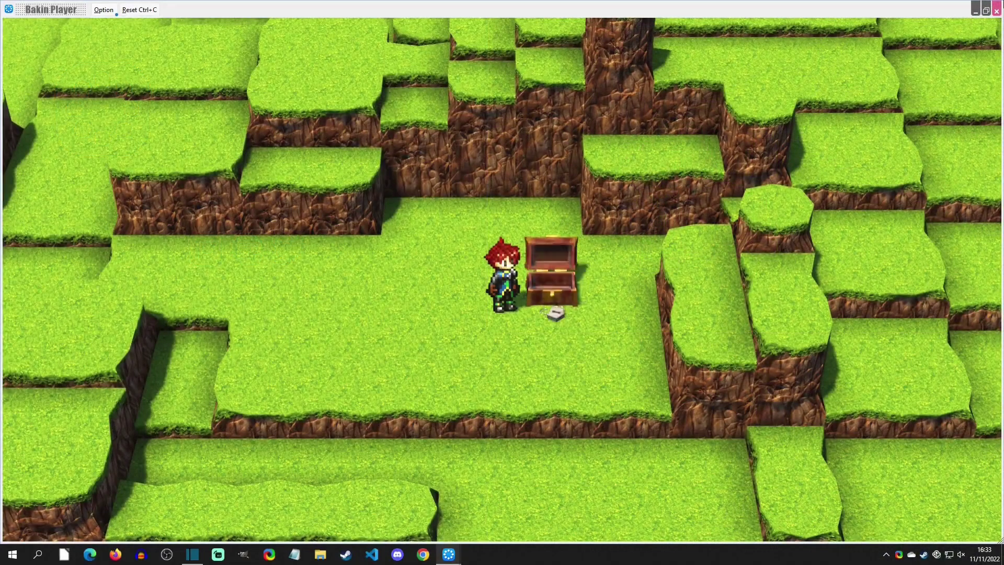
Step: Check the game menu's Items list, which still shows No Items
{"action": "key", "text": "Escape"}
{"action": "key", "text": "Return"}
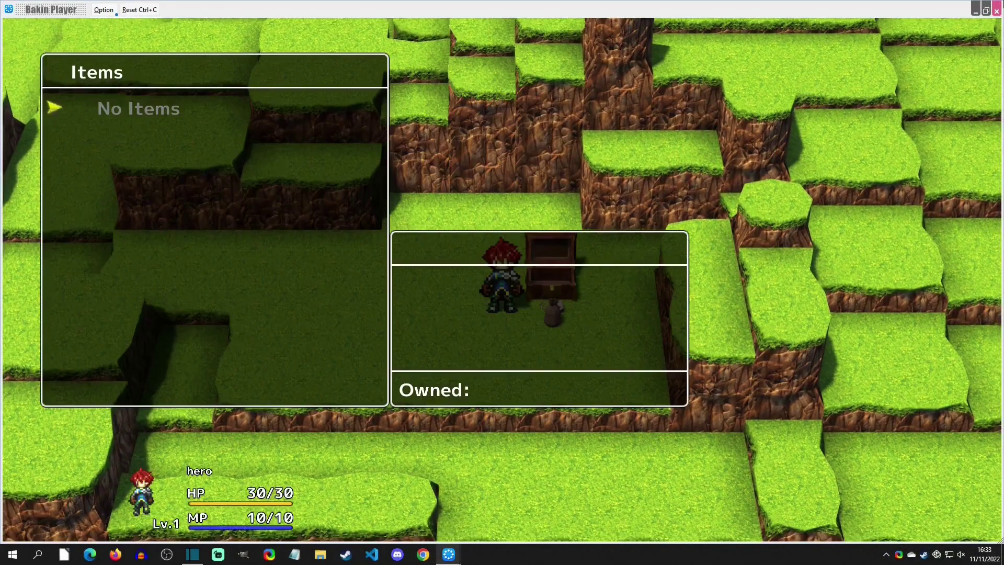
{"action": "key", "text": "Escape"}
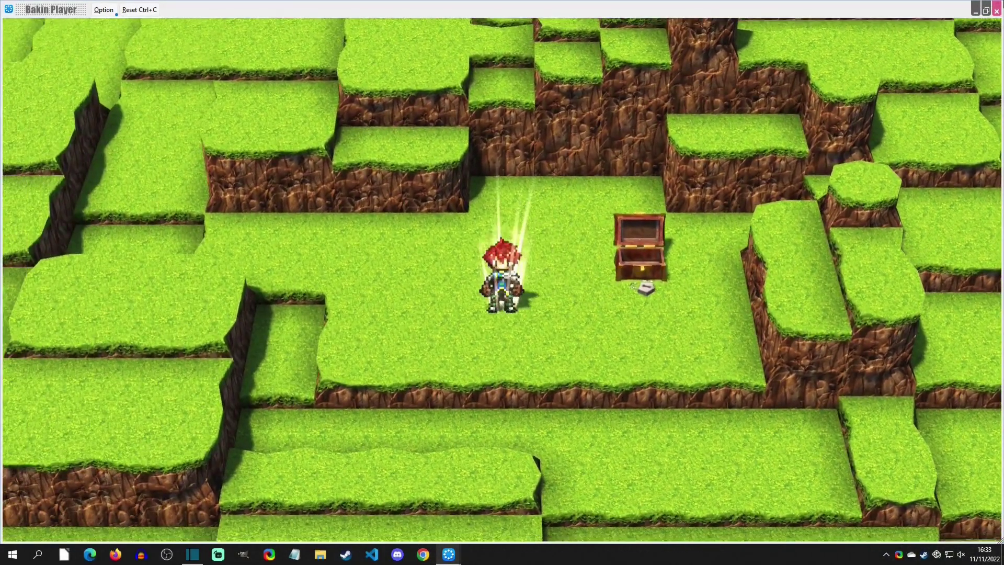
Step: After picking up the knife, confirm one Knife now appears under Items
{"action": "key", "text": "Escape"}
{"action": "key", "text": "Return"}
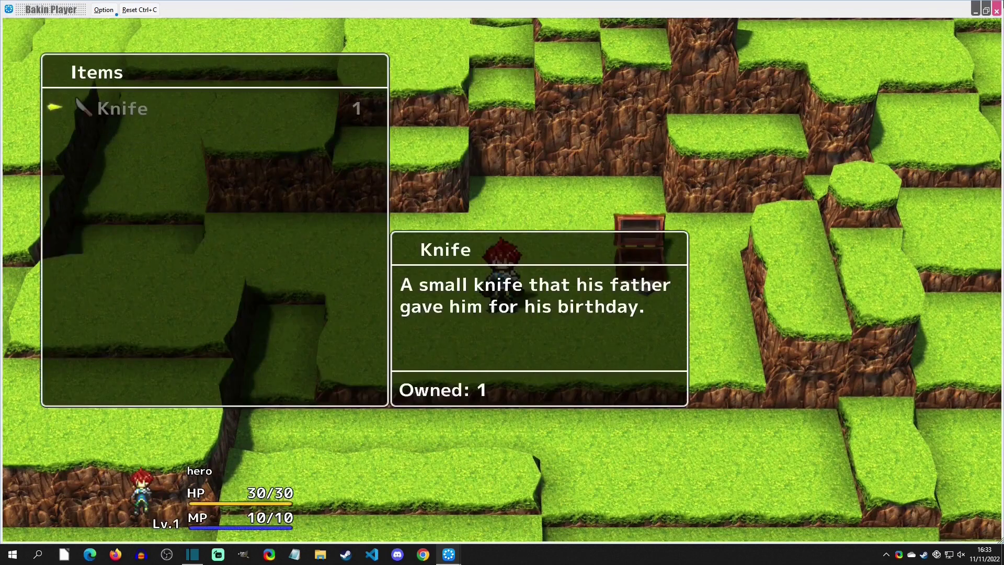
{"action": "key", "text": "Escape"}
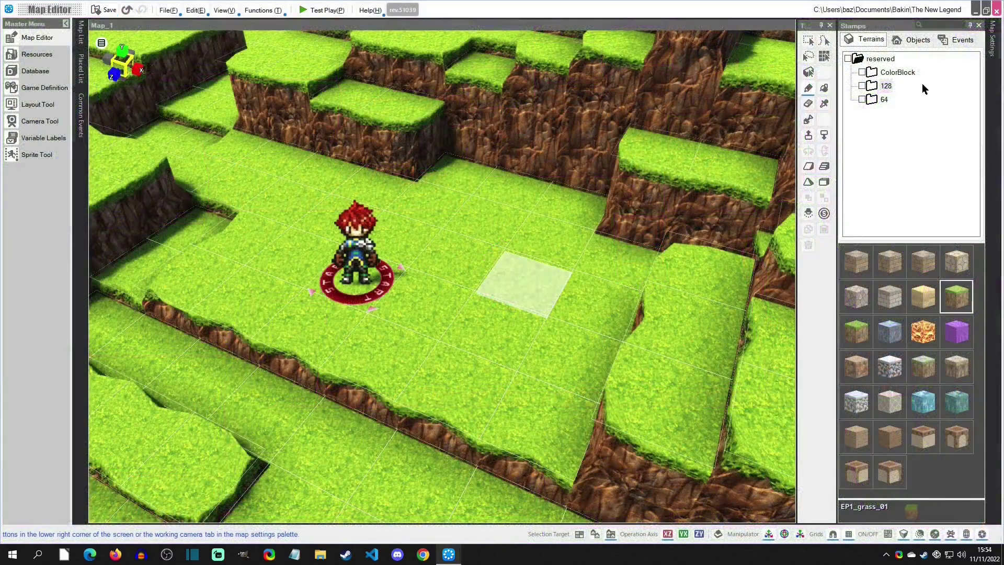
Step: Place a 'Treasure Chest - Get Money' event from Searchables beside the hero
{"action": "left_click", "coordinate": [962, 39]}
{"action": "left_click", "coordinate": [886, 100]}
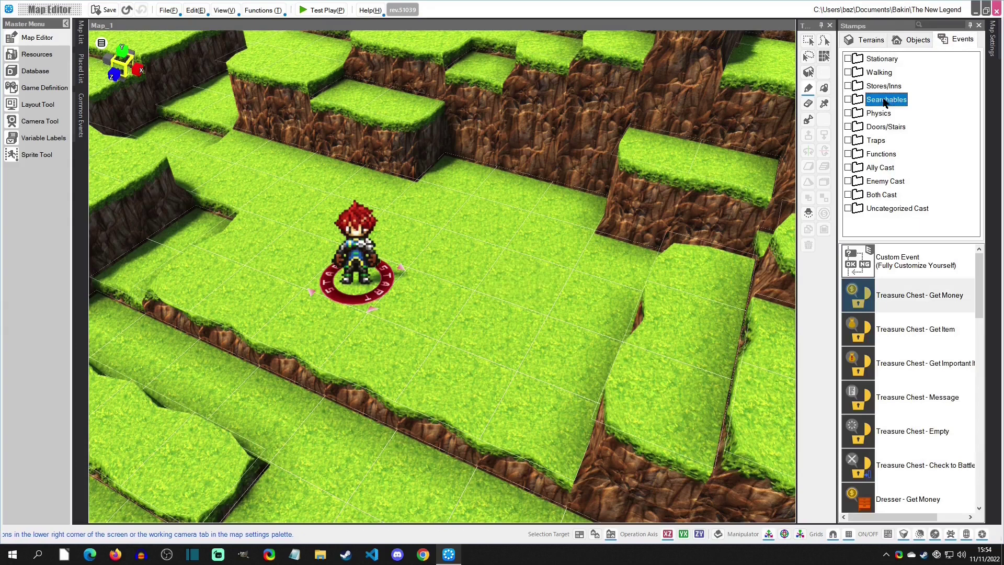
{"action": "left_click", "coordinate": [921, 303]}
{"action": "left_click", "coordinate": [528, 285]}
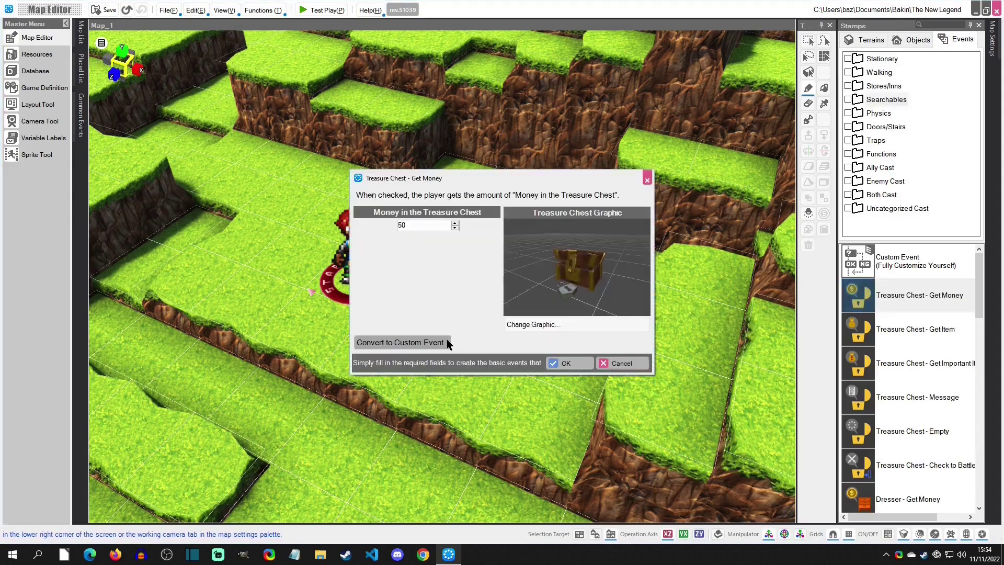
{"action": "key", "text": "XF86AudioMute"}
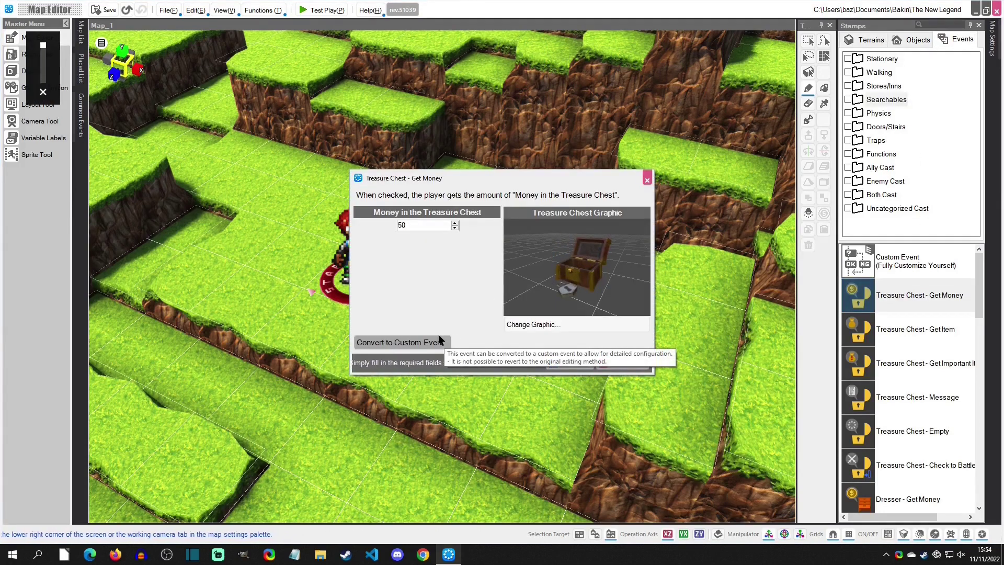
Step: Convert the chest to a custom event and delete its Display Message and Increase/Decrease Money commands
{"action": "left_click", "coordinate": [438, 341]}
{"action": "left_click", "coordinate": [523, 319]}
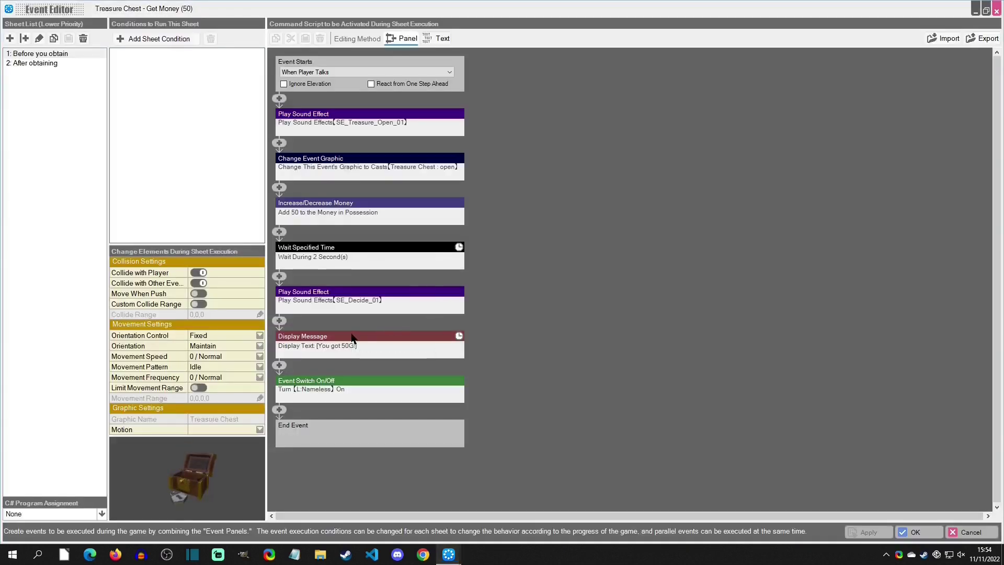
{"action": "right_click", "coordinate": [352, 338]}
{"action": "left_click", "coordinate": [398, 372]}
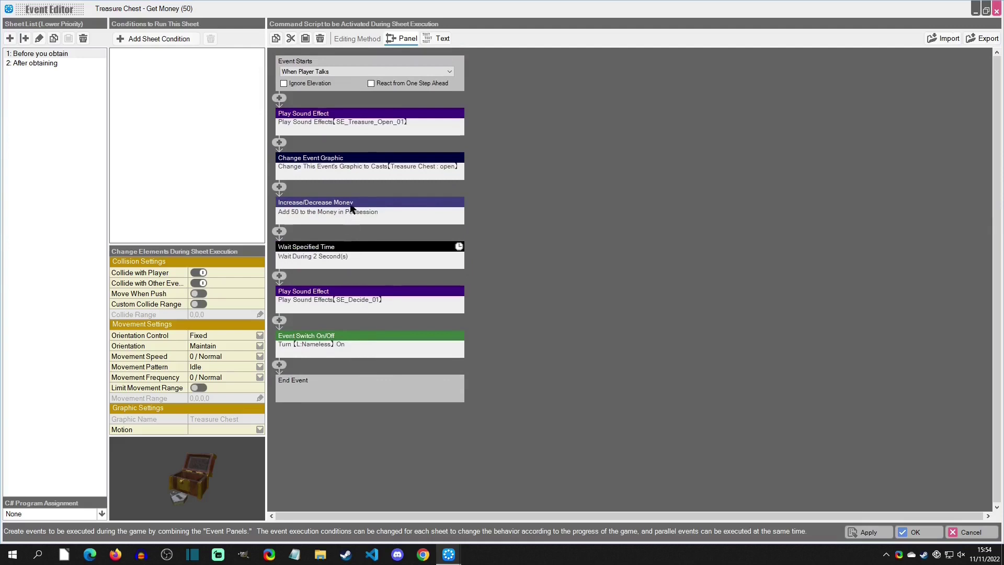
{"action": "right_click", "coordinate": [353, 199]}
{"action": "key", "text": "d"}
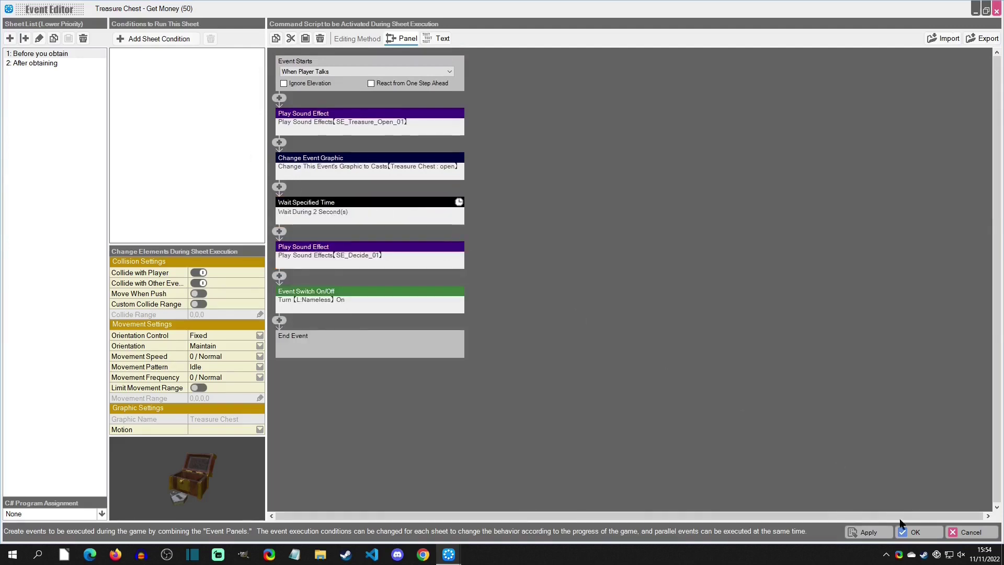
{"action": "left_click", "coordinate": [918, 533]}
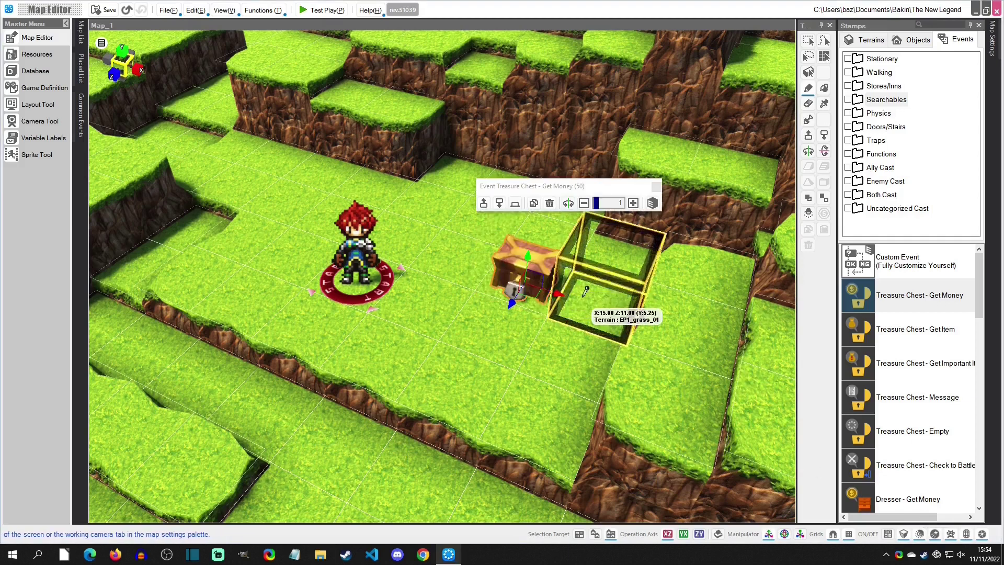
Step: In the Database Casts list, rename Hero A to 'Item Knife'
{"action": "left_click", "coordinate": [36, 76]}
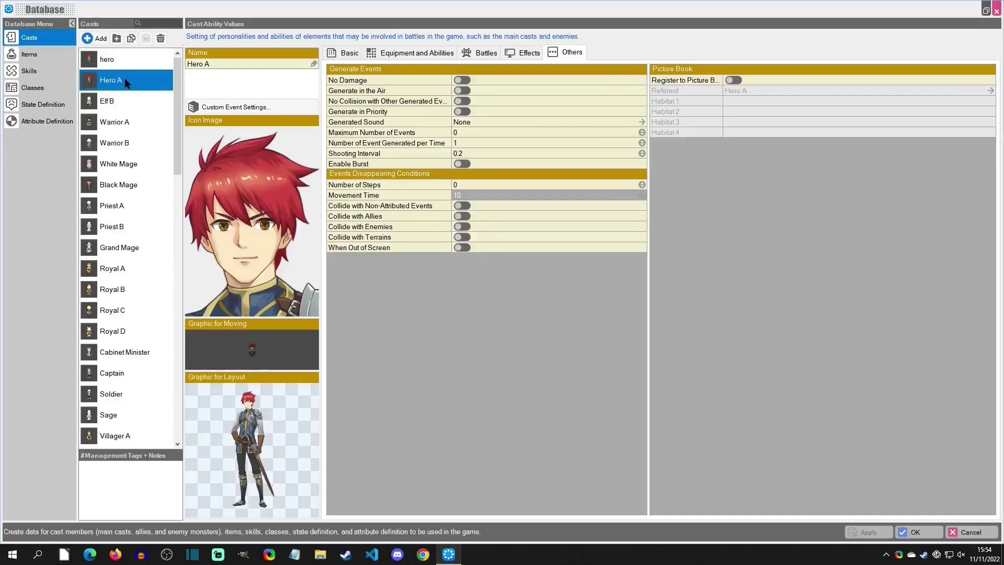
{"action": "left_click", "coordinate": [123, 80]}
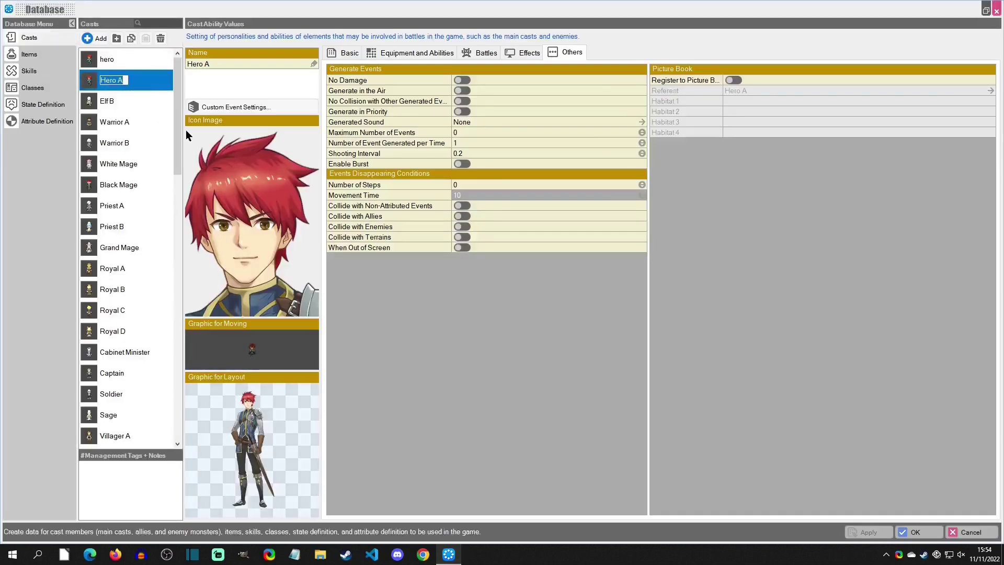
{"action": "type", "text": "Item Ki"}
{"action": "key", "text": "BackSpace"}
{"action": "type", "text": "nife"}
{"action": "key", "text": "Return"}
Step: Review the Knife, The Spirit Sword and Potion items, then return to Casts and select Elf B
{"action": "left_click", "coordinate": [29, 54]}
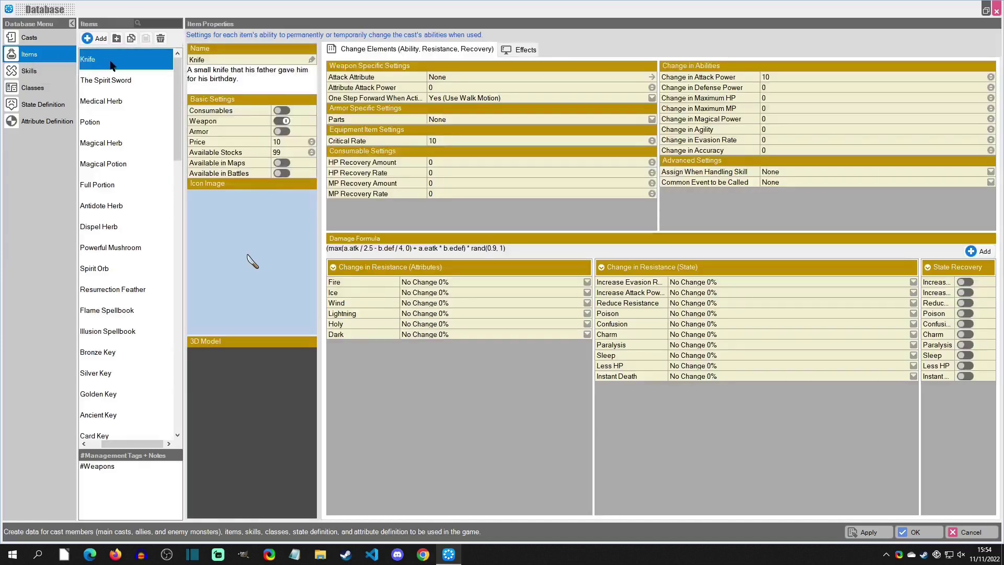
{"action": "left_click", "coordinate": [112, 78]}
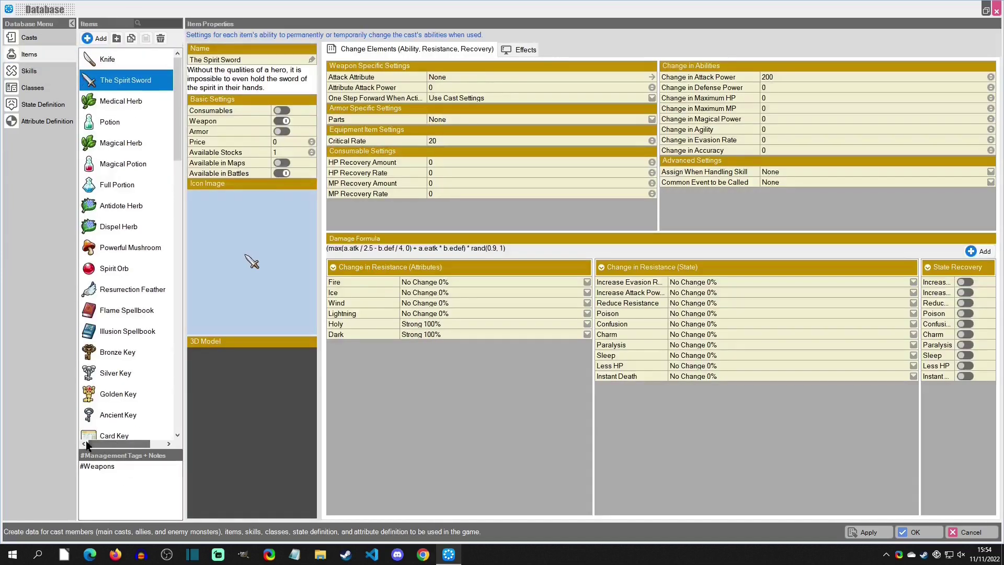
{"action": "left_click", "coordinate": [115, 60]}
{"action": "left_click", "coordinate": [116, 83]}
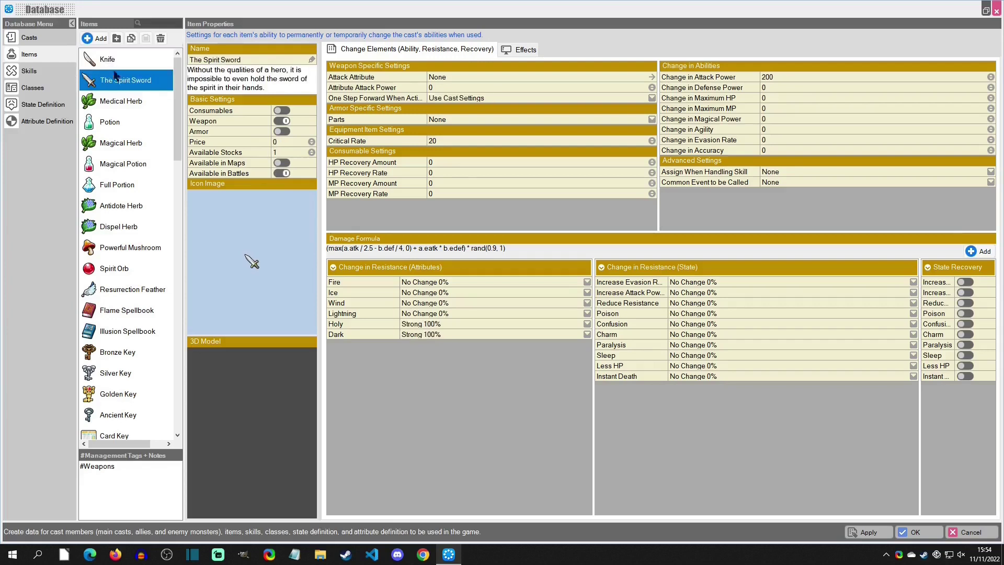
{"action": "left_click", "coordinate": [114, 117]}
{"action": "left_click", "coordinate": [105, 62]}
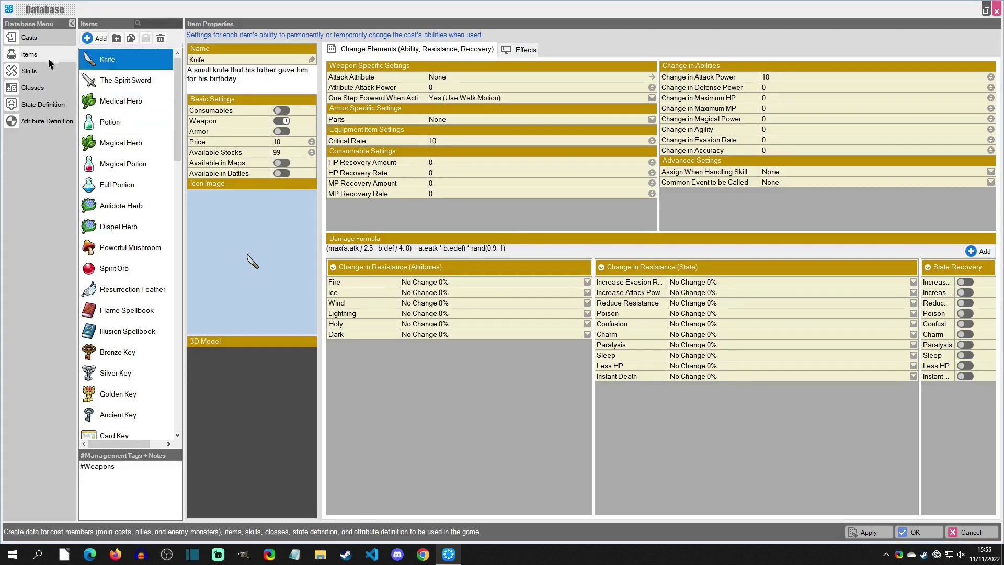
{"action": "left_click", "coordinate": [30, 38]}
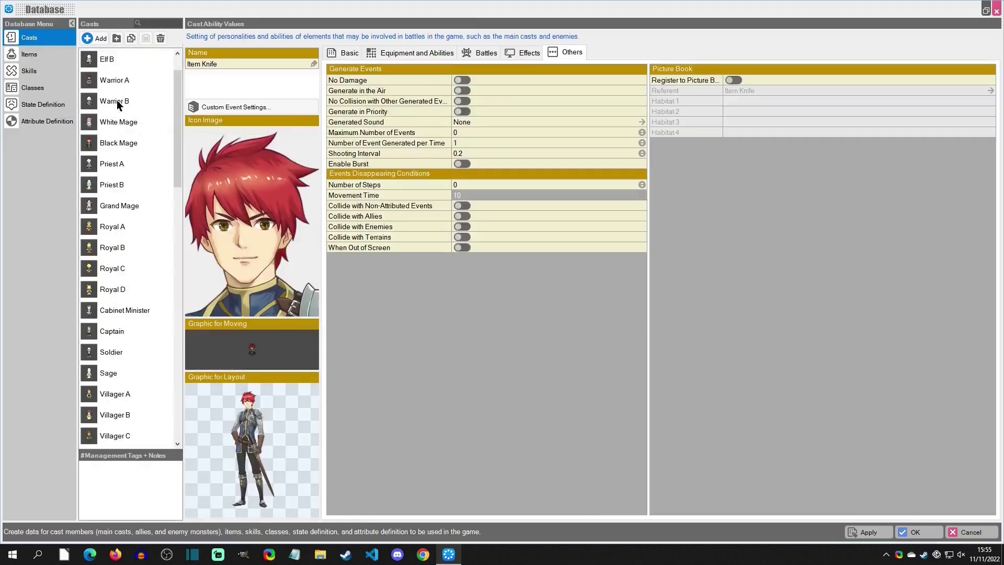
{"action": "left_click", "coordinate": [115, 108]}
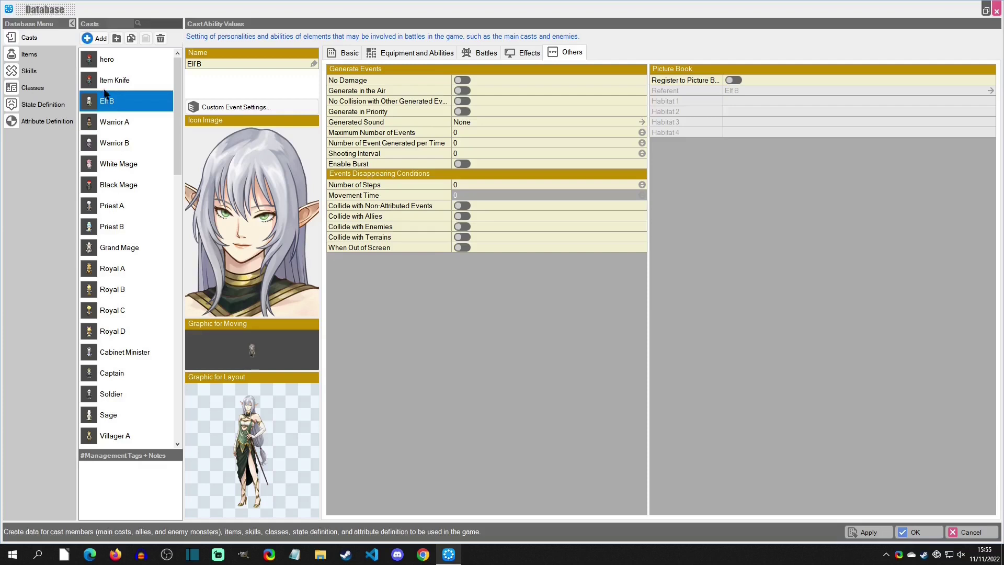
Step: Create an Items folder in Casts and move Item Knife into it
{"action": "left_click", "coordinate": [117, 39]}
{"action": "left_click", "coordinate": [117, 104]}
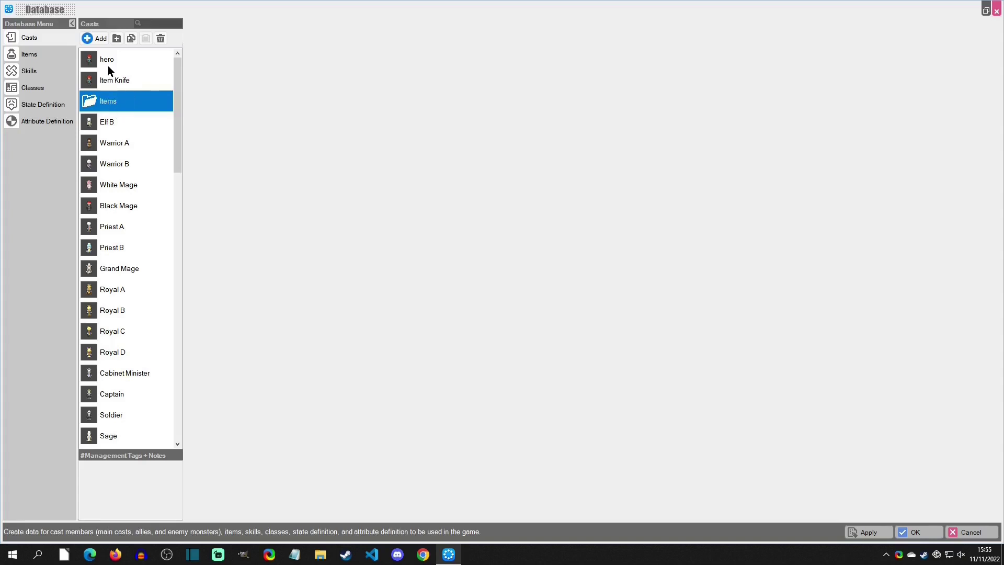
{"action": "left_click", "coordinate": [112, 82]}
{"action": "left_click_drag", "start_coordinate": [111, 81], "coordinate": [117, 103]}
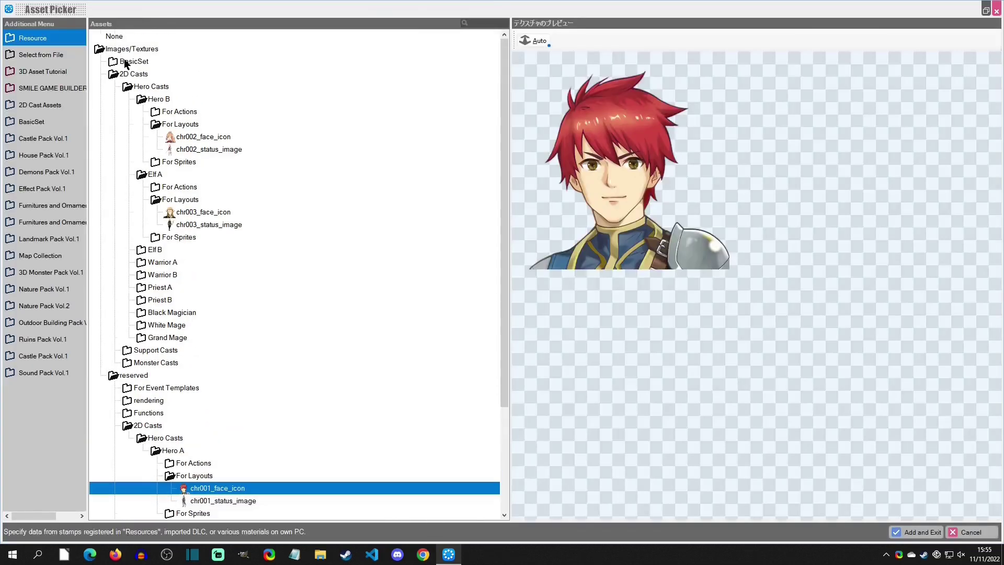
Step: Set Item Knife's Icon Image and Graphic for Layout to None
{"action": "left_click", "coordinate": [120, 39]}
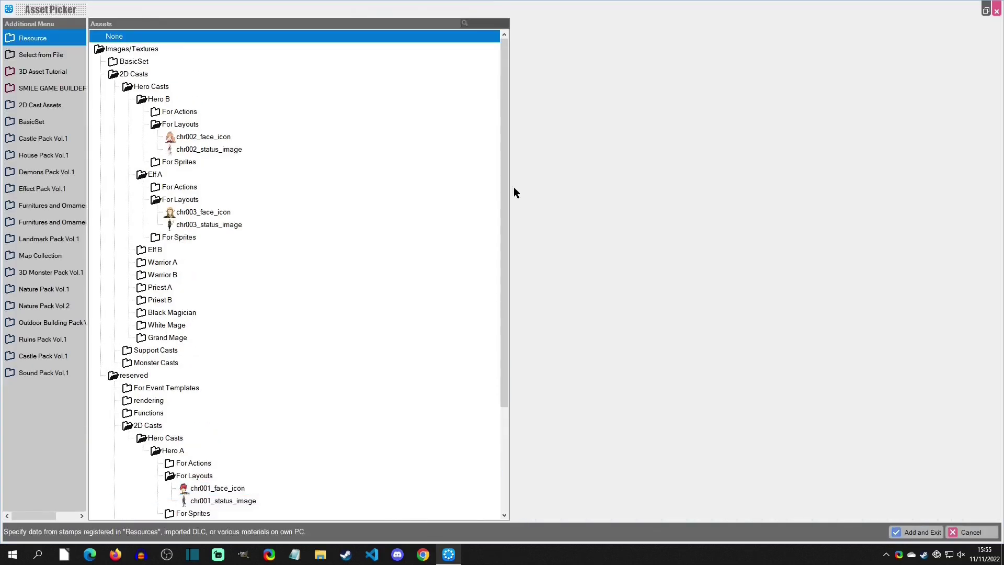
{"action": "left_click", "coordinate": [918, 532]}
{"action": "left_click", "coordinate": [174, 439]}
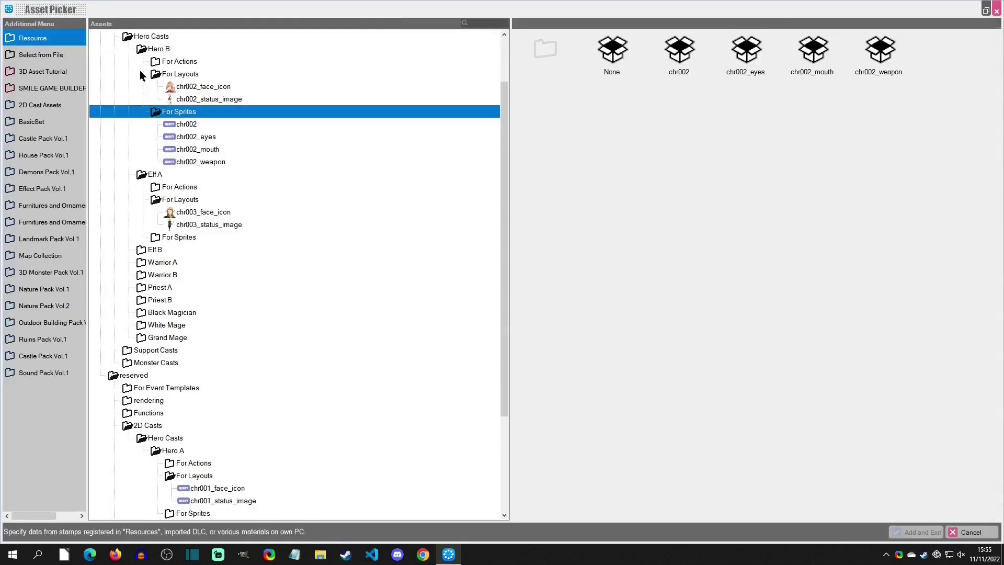
{"action": "scroll", "coordinate": [136, 81], "scroll_direction": "up", "scroll_amount": 2}
{"action": "left_click", "coordinate": [116, 36]}
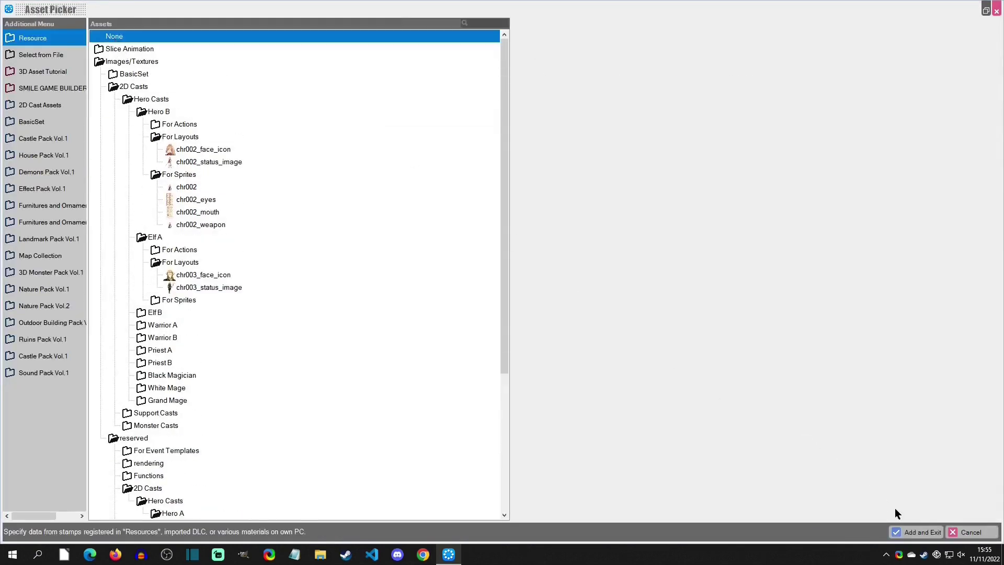
{"action": "left_click", "coordinate": [918, 532]}
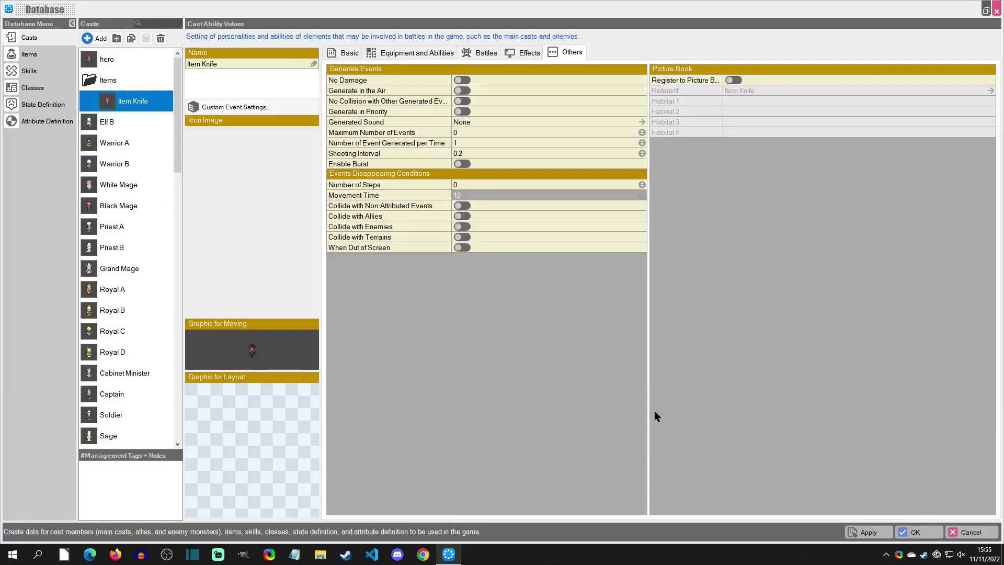
Step: Give the Item Knife cast the Marine Bag model as its graphic
{"action": "left_click", "coordinate": [237, 341]}
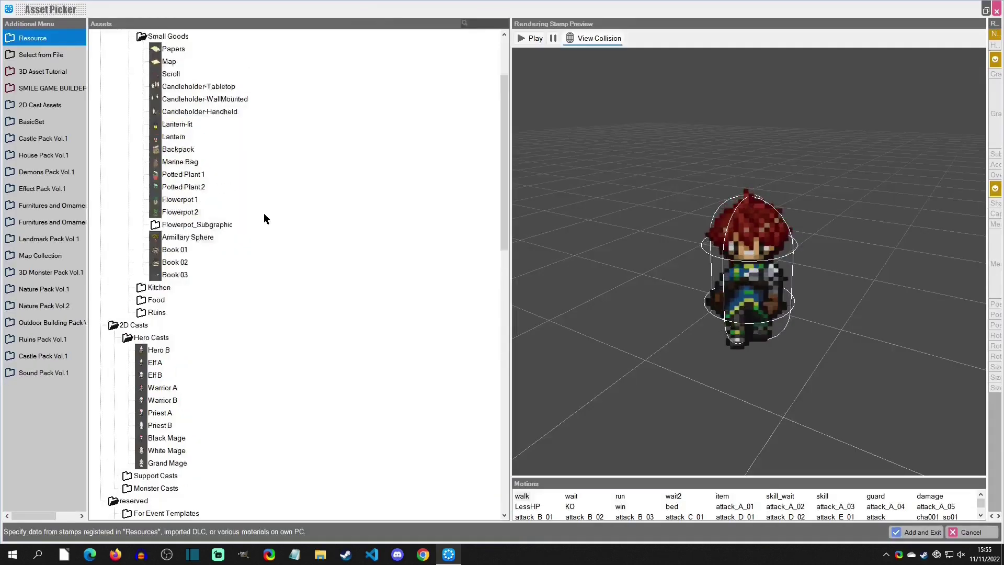
{"action": "left_click", "coordinate": [192, 264]}
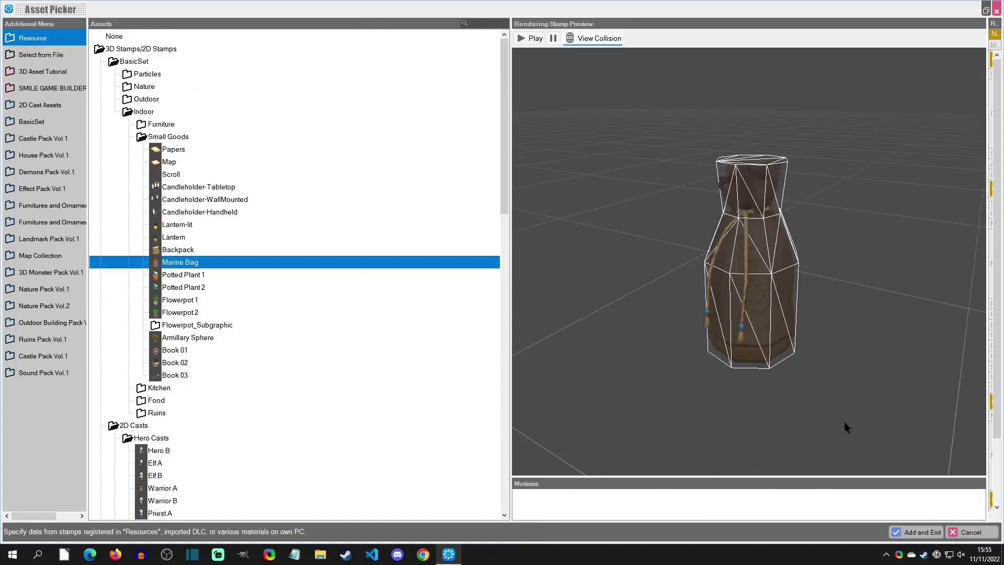
{"action": "left_click", "coordinate": [919, 533]}
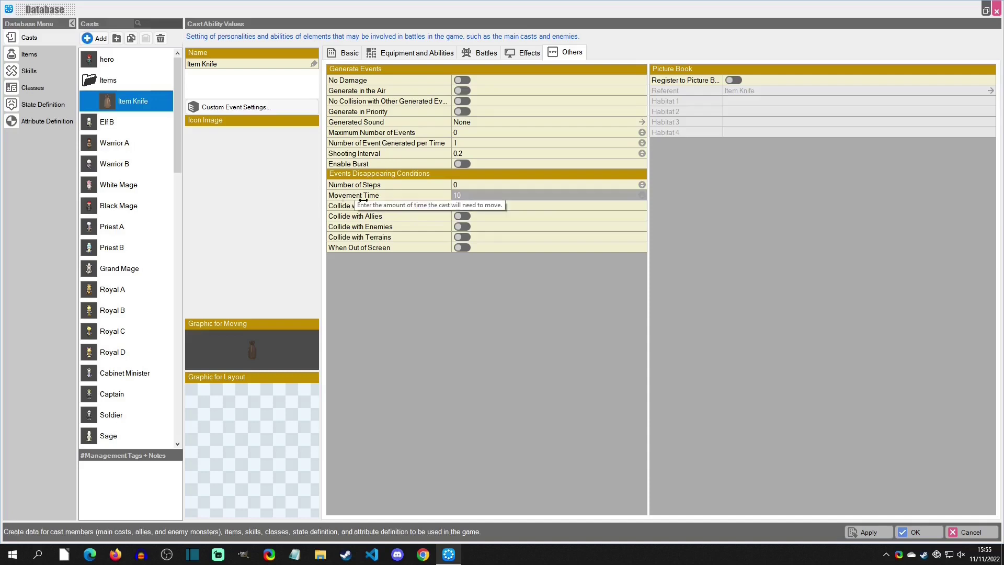
Step: Set the Movement Time to 0
{"action": "left_click", "coordinate": [469, 195]}
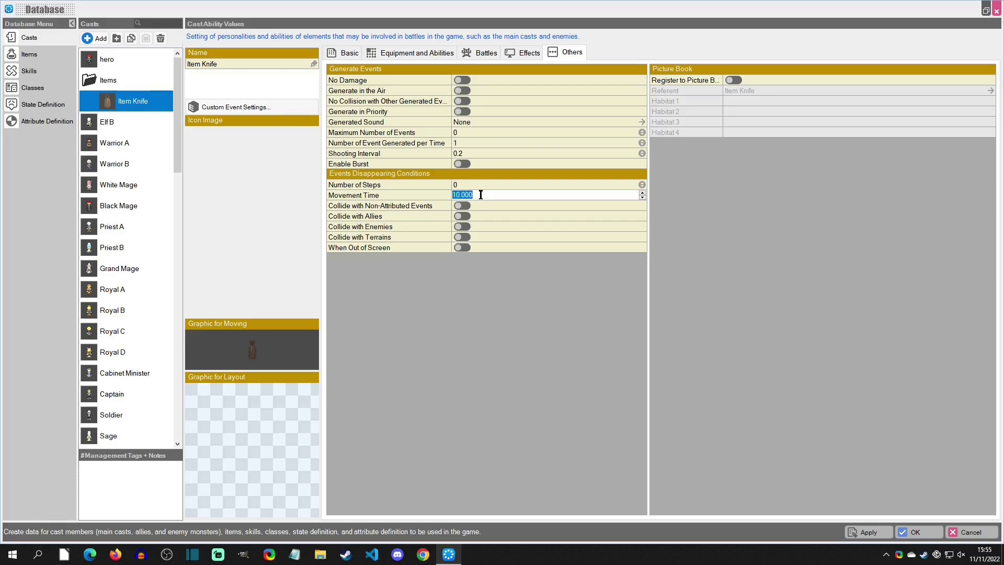
{"action": "type", "text": "0"}
{"action": "key", "text": "Return"}
{"action": "left_click", "coordinate": [475, 184]}
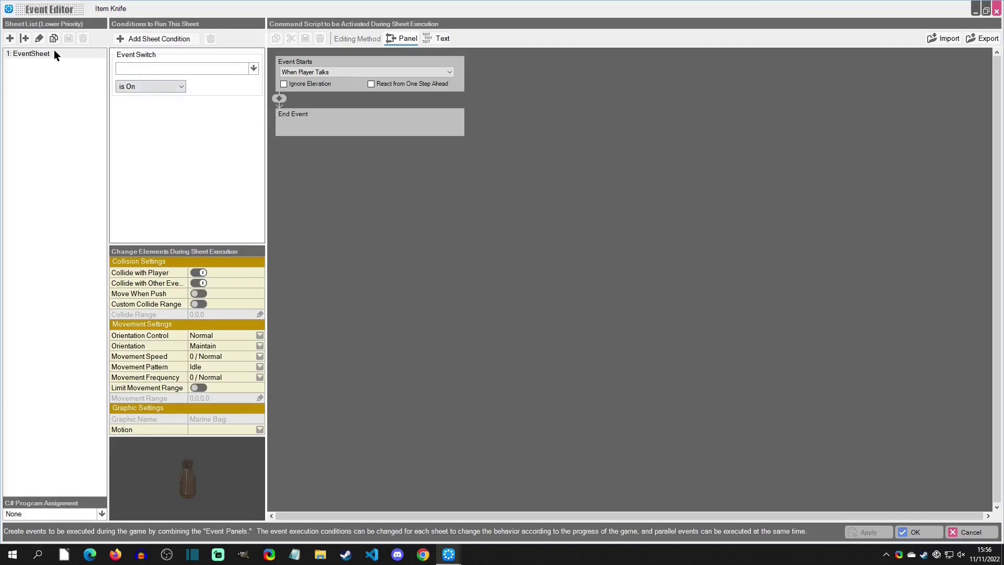
Step: Delete the sheet's Event Switch condition and turn off Collide with Other Events
{"action": "left_click", "coordinate": [191, 58]}
{"action": "left_click", "coordinate": [211, 39]}
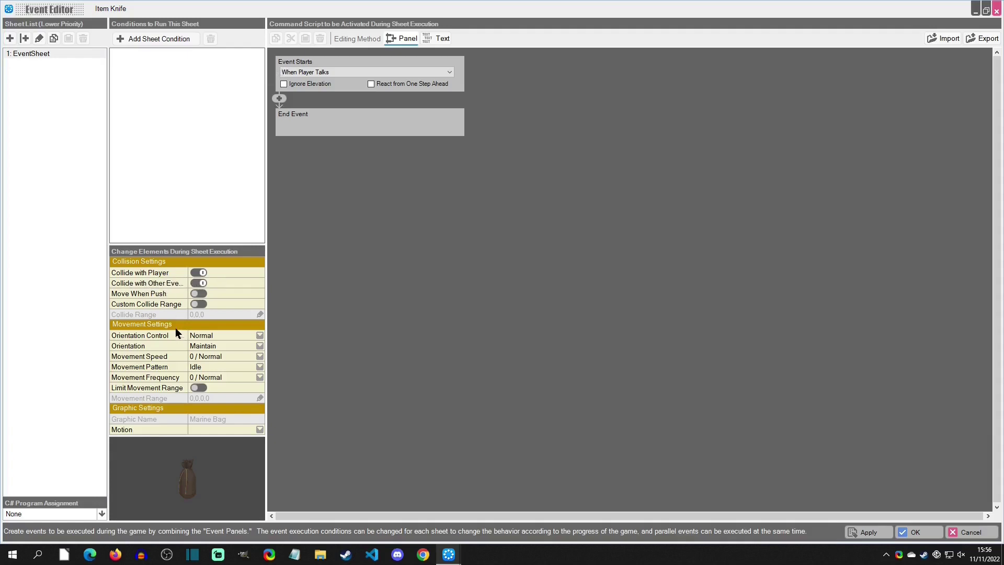
{"action": "left_click", "coordinate": [200, 285]}
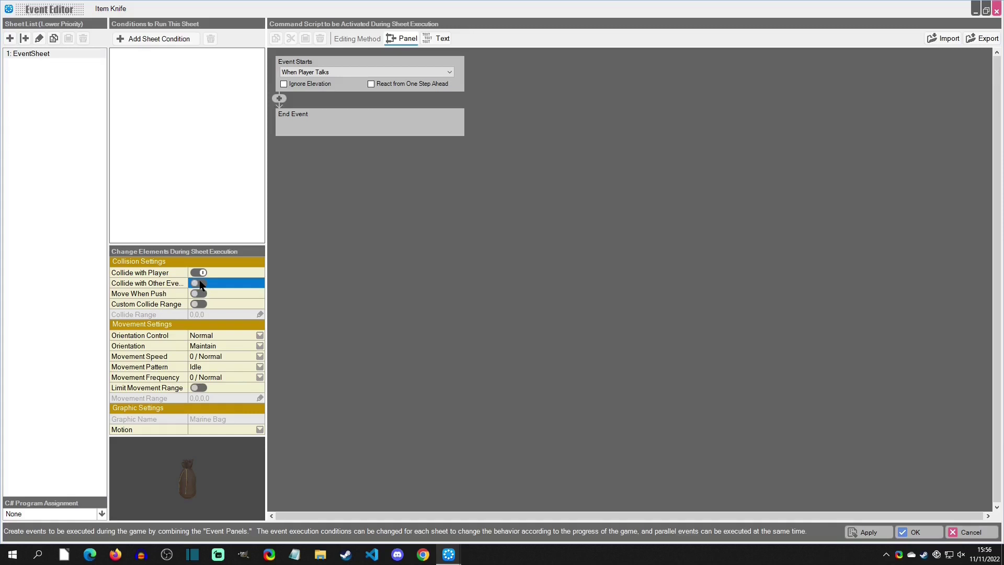
Step: Rename the event sheet to 'Pop out of chest' and save the event
{"action": "left_click", "coordinate": [30, 56]}
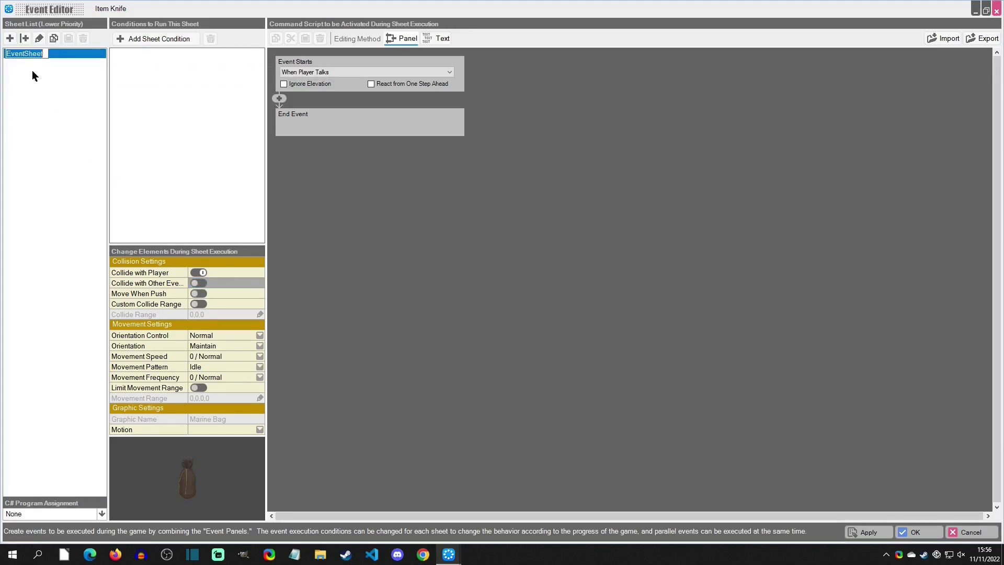
{"action": "type", "text": "Pop out of che"}
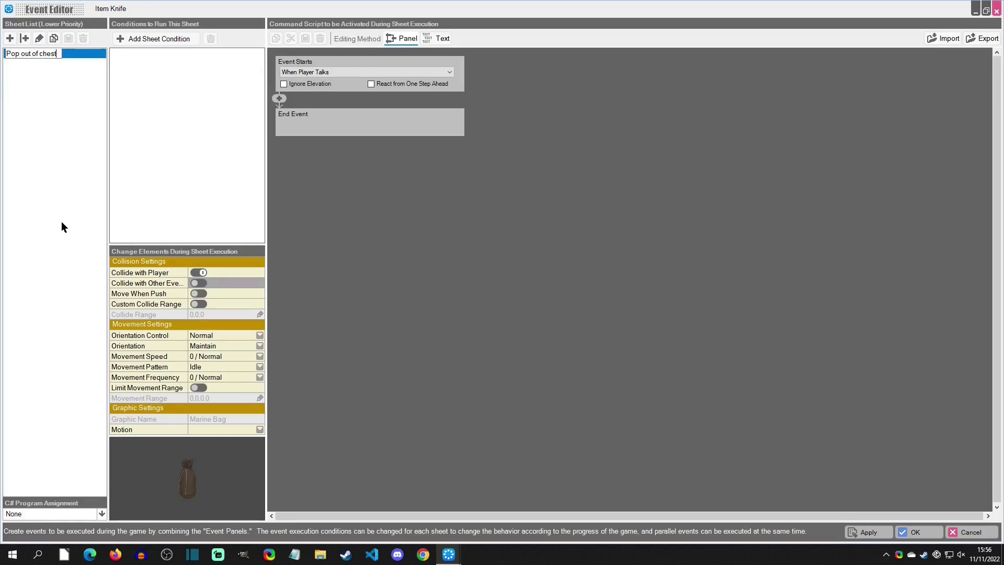
{"action": "type", "text": "st"}
{"action": "key", "text": "Return"}
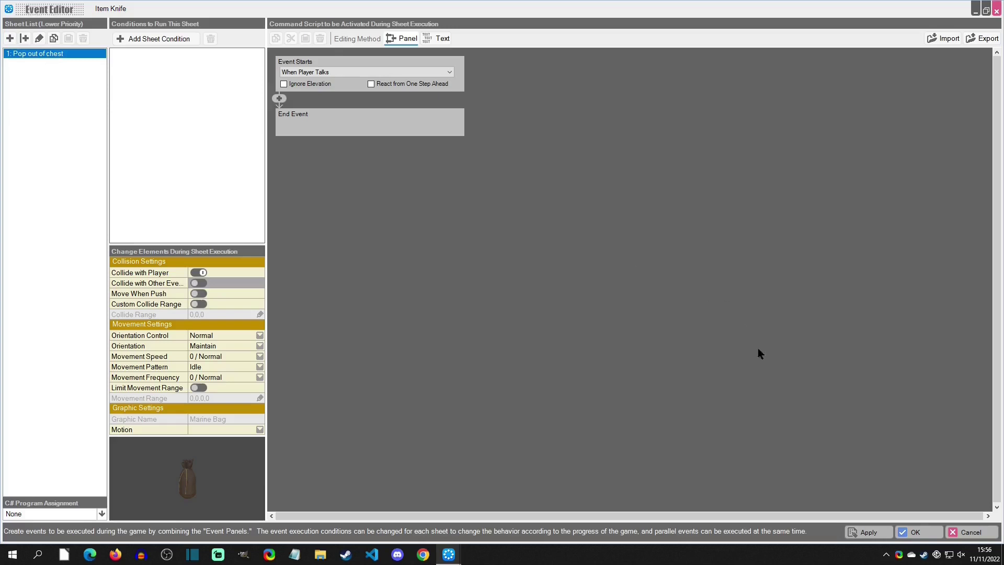
{"action": "left_click", "coordinate": [915, 532]}
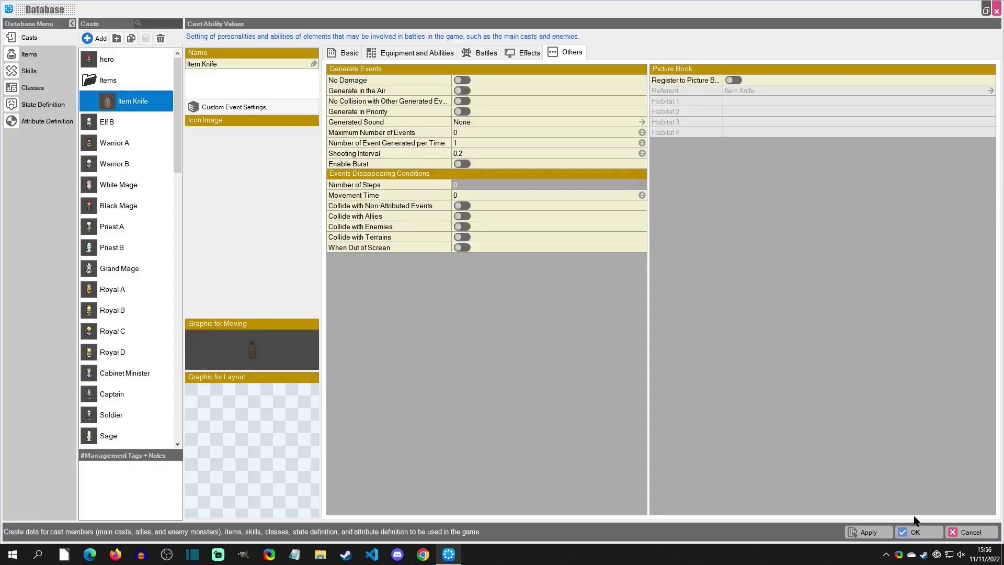
Step: Open the treasure chest's event editor on its Before you obtain sheet
{"action": "left_click", "coordinate": [915, 532]}
{"action": "right_click", "coordinate": [524, 251]}
{"action": "left_click", "coordinate": [605, 253]}
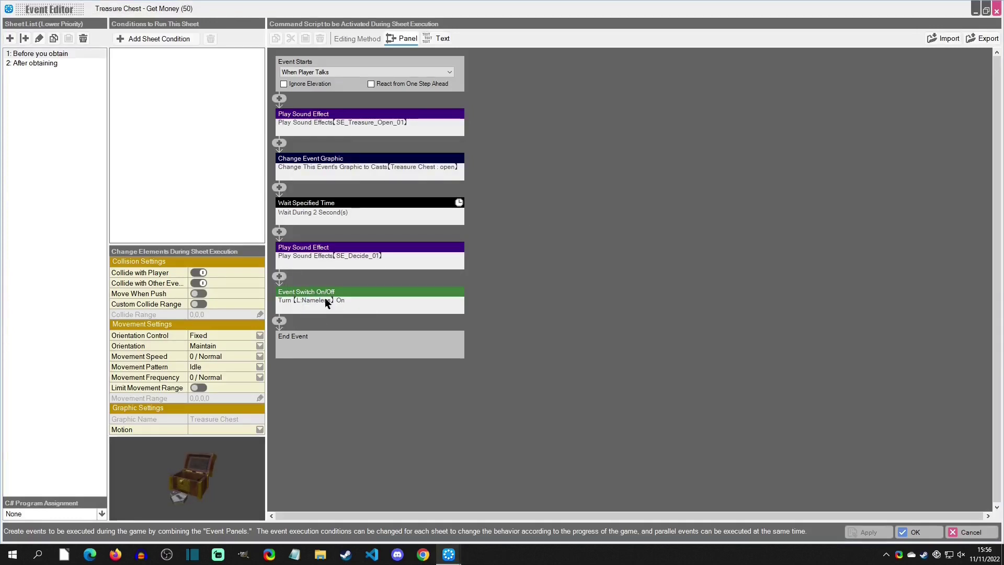
{"action": "left_click", "coordinate": [42, 62]}
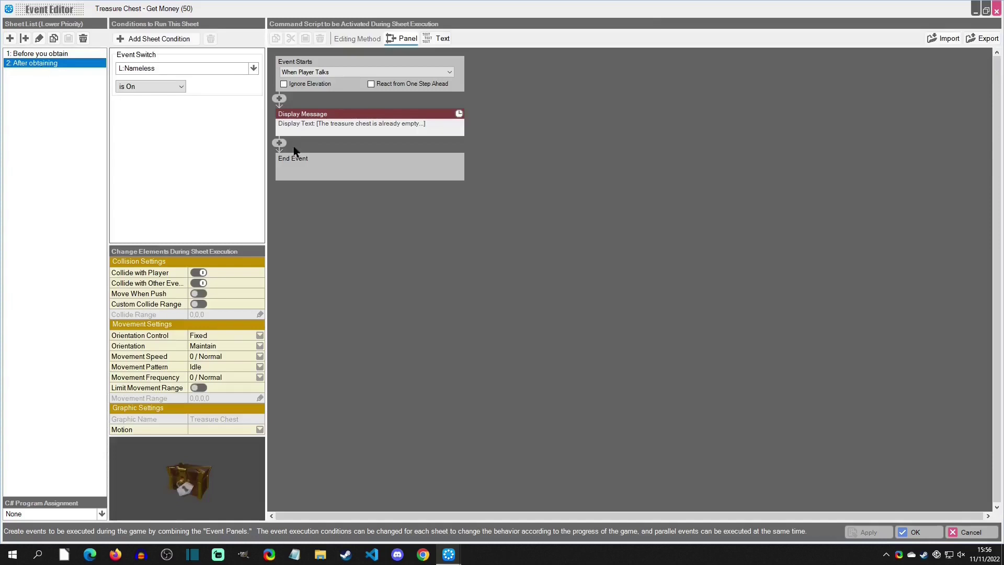
{"action": "left_click", "coordinate": [71, 57]}
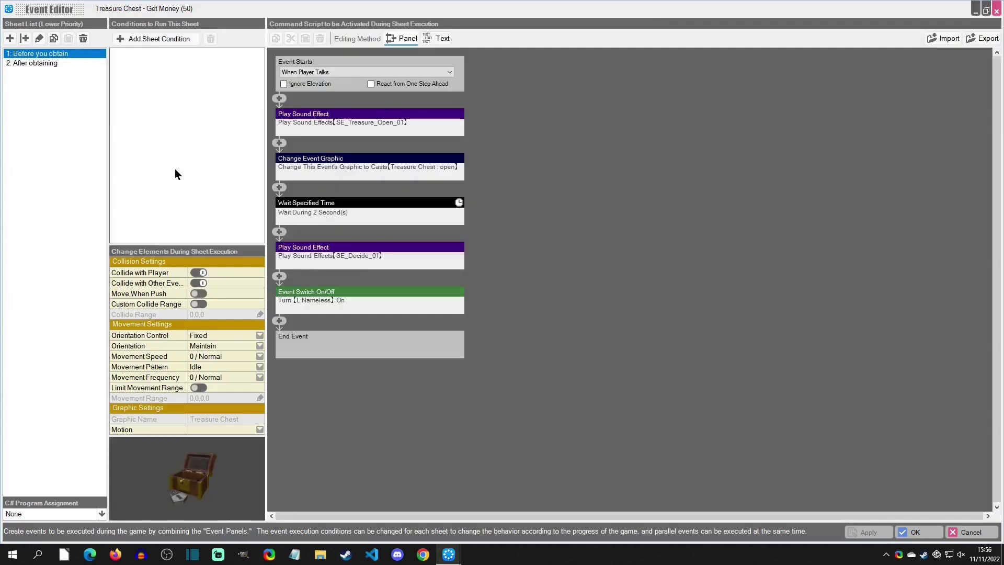
Step: Insert a Generate Events command creating Item Knife in the chest's facing direction
{"action": "left_click", "coordinate": [280, 276]}
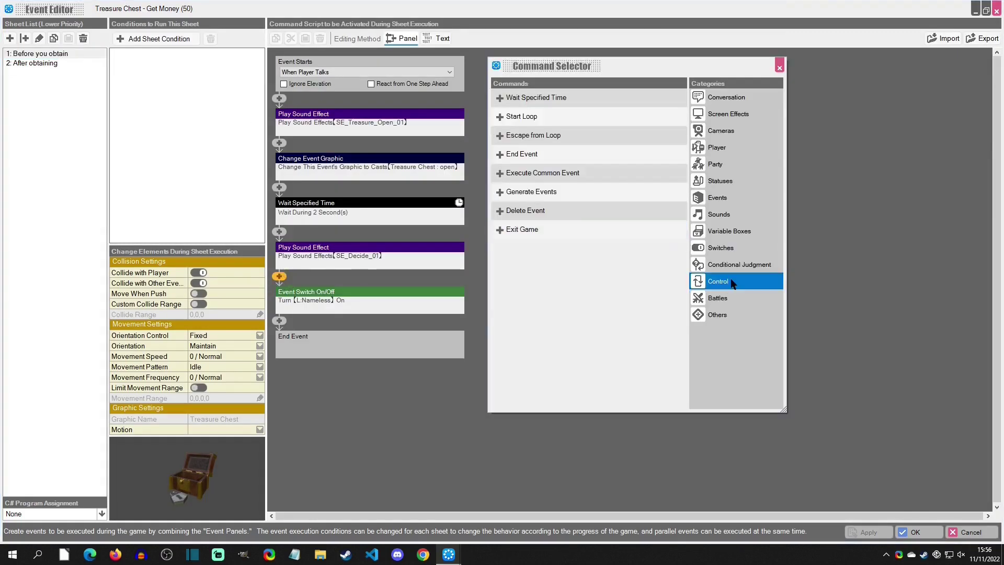
{"action": "left_click", "coordinate": [542, 192]}
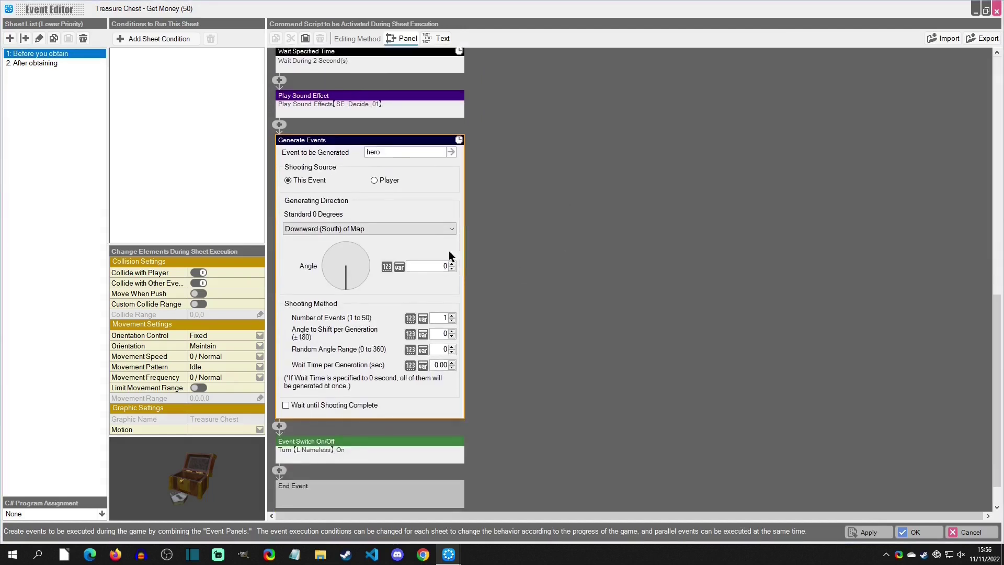
{"action": "left_click", "coordinate": [395, 151]}
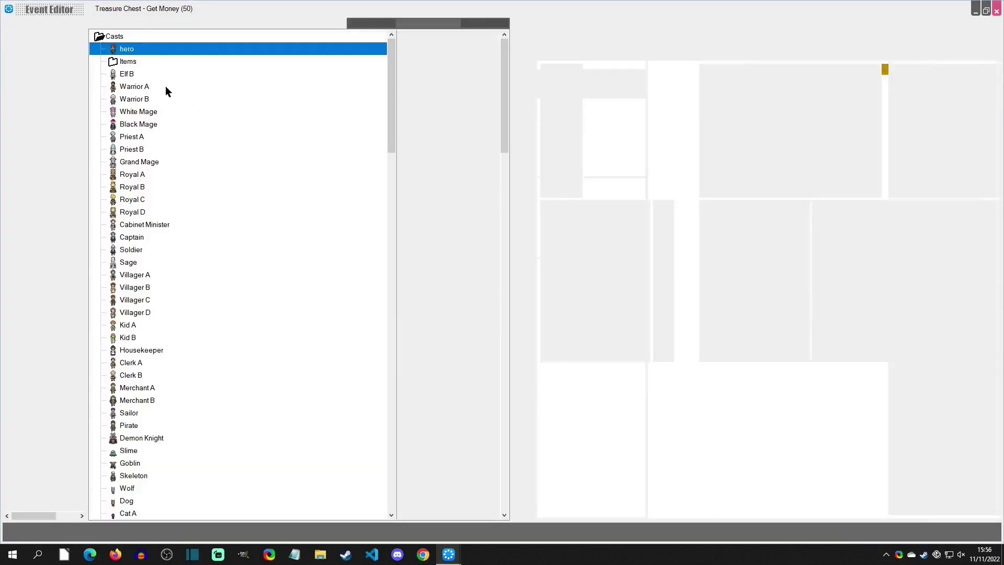
{"action": "left_click", "coordinate": [126, 62]}
{"action": "left_click", "coordinate": [146, 74]}
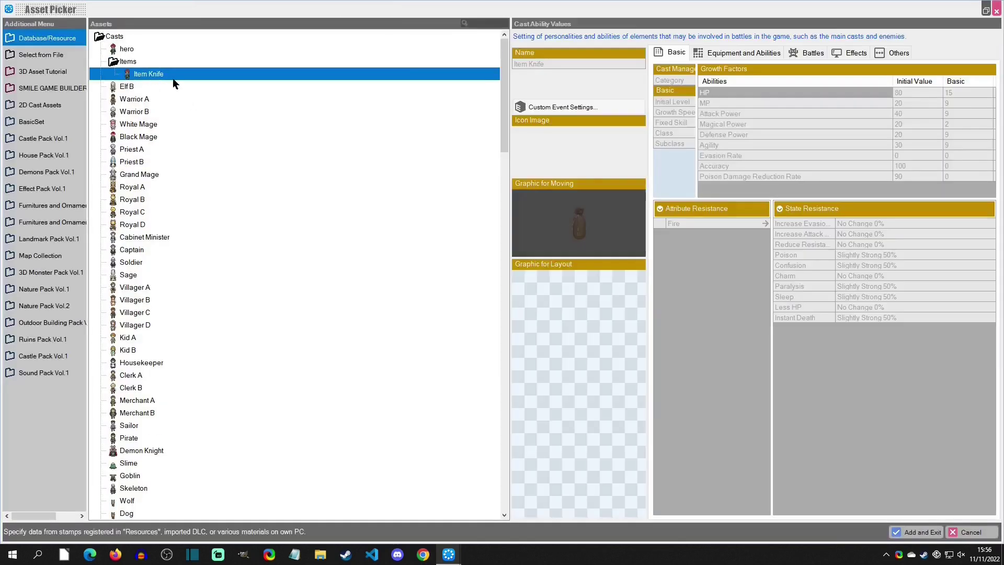
{"action": "left_click", "coordinate": [912, 535]}
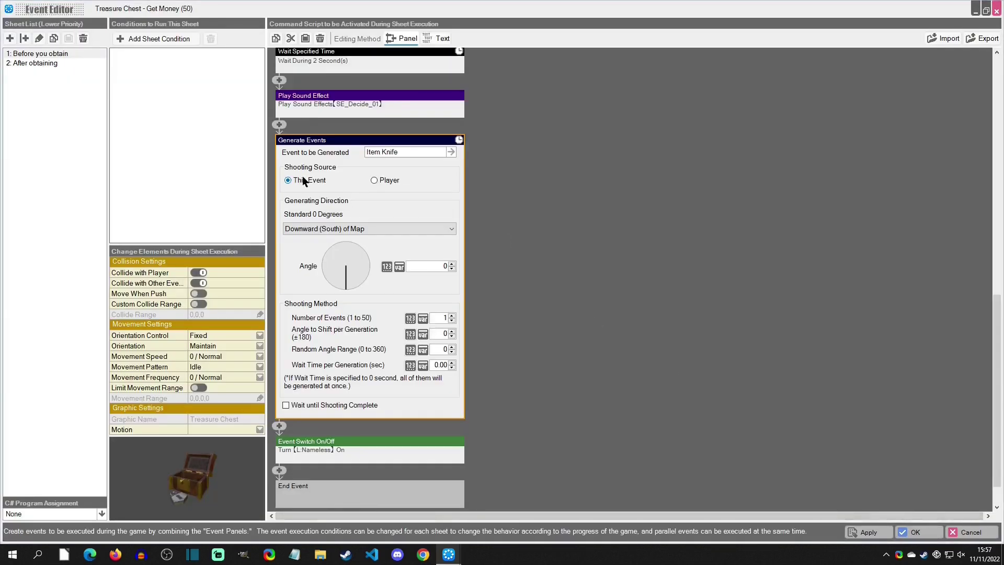
{"action": "left_click", "coordinate": [337, 229]}
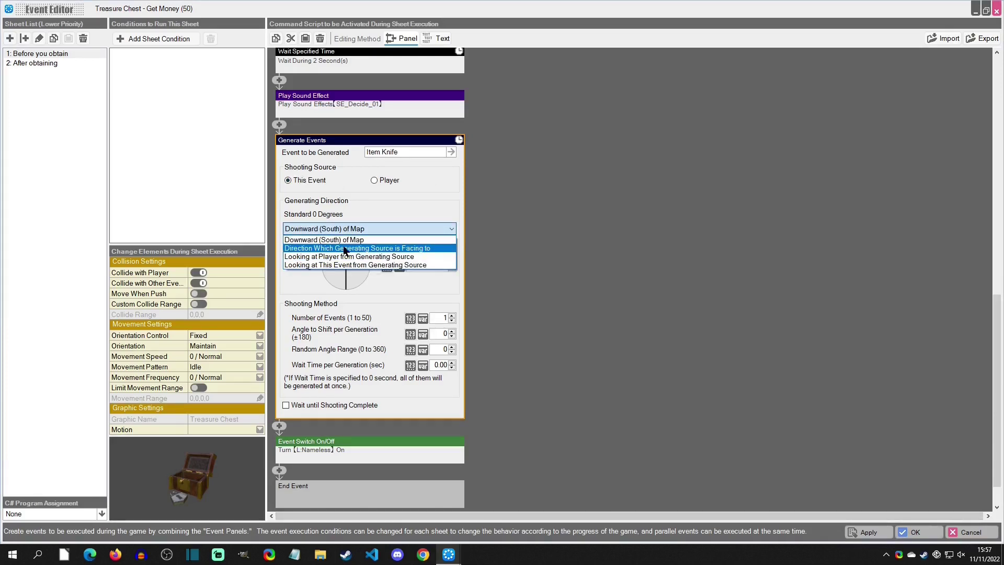
{"action": "left_click", "coordinate": [345, 249]}
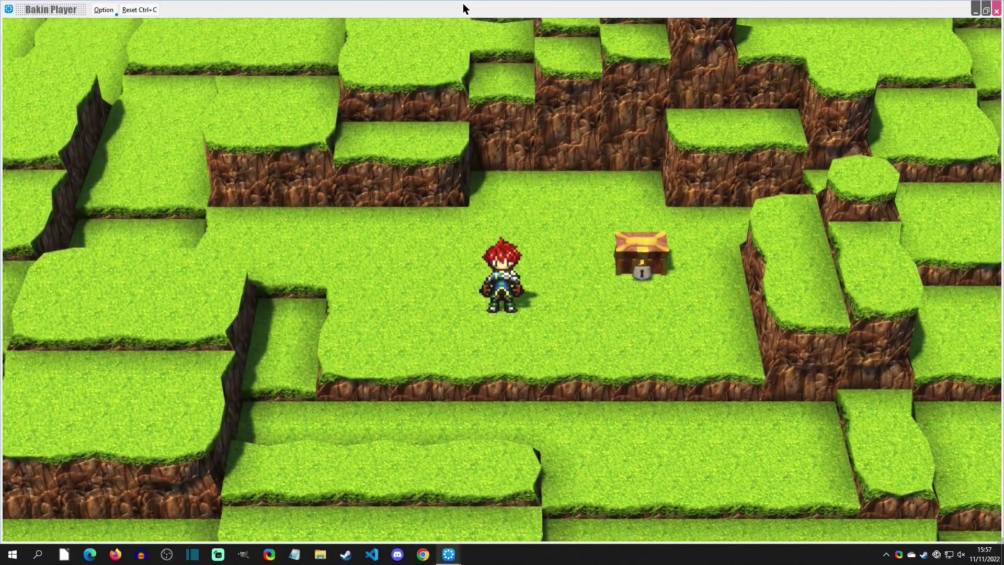
Step: Open the chest with the hero, check the knife pops out, then close the test game
{"action": "key", "text": "Right"}
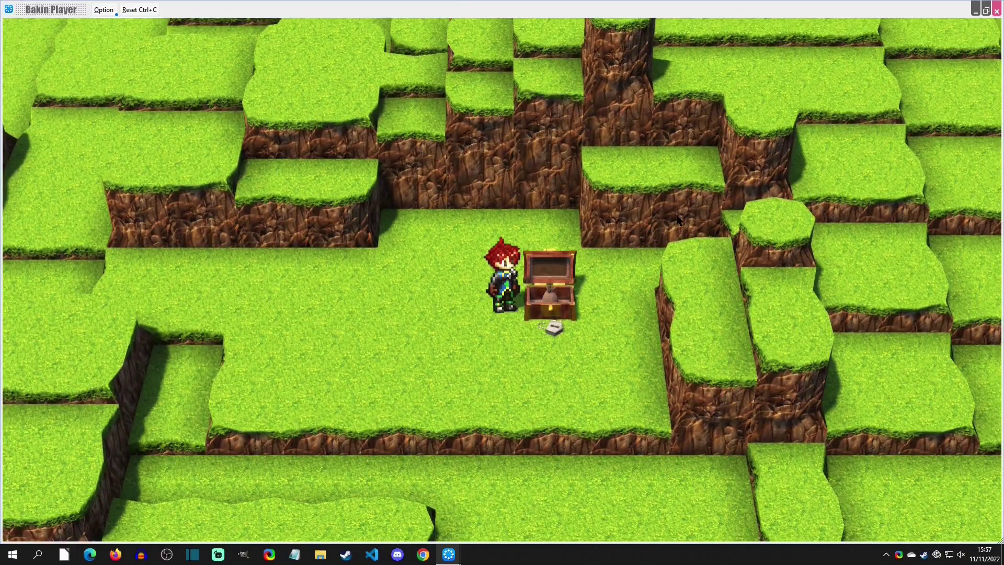
{"action": "scroll", "coordinate": [678, 220], "scroll_direction": "up", "scroll_amount": 3}
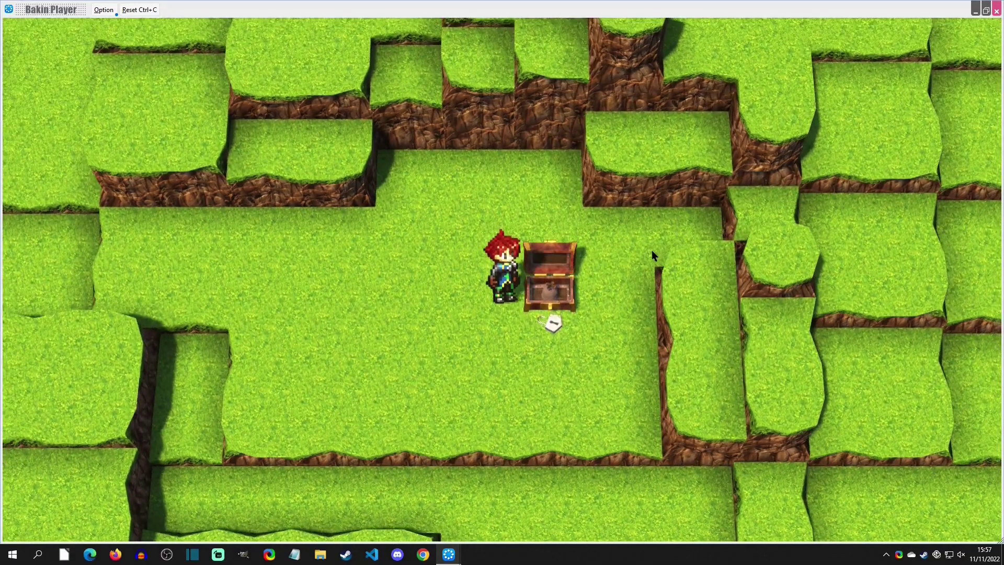
{"action": "mouse_move", "coordinate": [652, 250]}
{"action": "right_mouse_down"}
{"action": "mouse_move", "coordinate": [663, 234]}
{"action": "mouse_move", "coordinate": [658, 247]}
{"action": "right_mouse_up"}
{"action": "key", "text": "ctrl+c"}
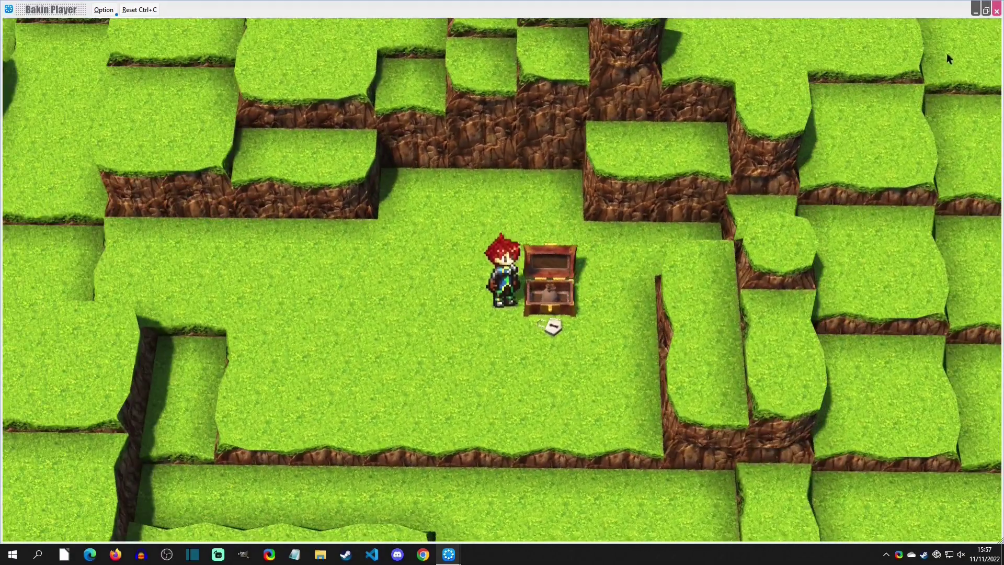
{"action": "left_click", "coordinate": [996, 10]}
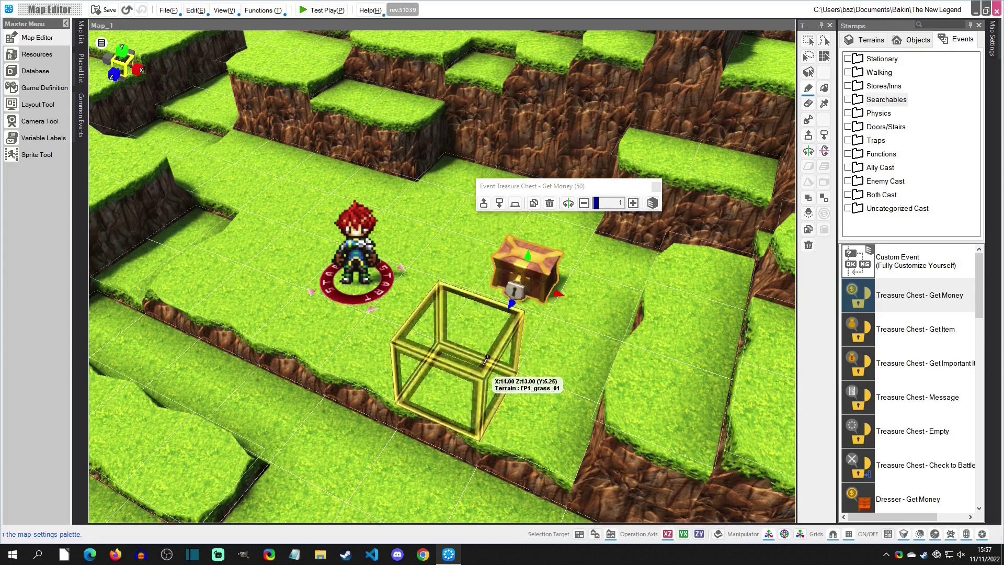
Step: Set Item Knife's Pop out of chest sheet to start automatically
{"action": "left_click", "coordinate": [52, 72]}
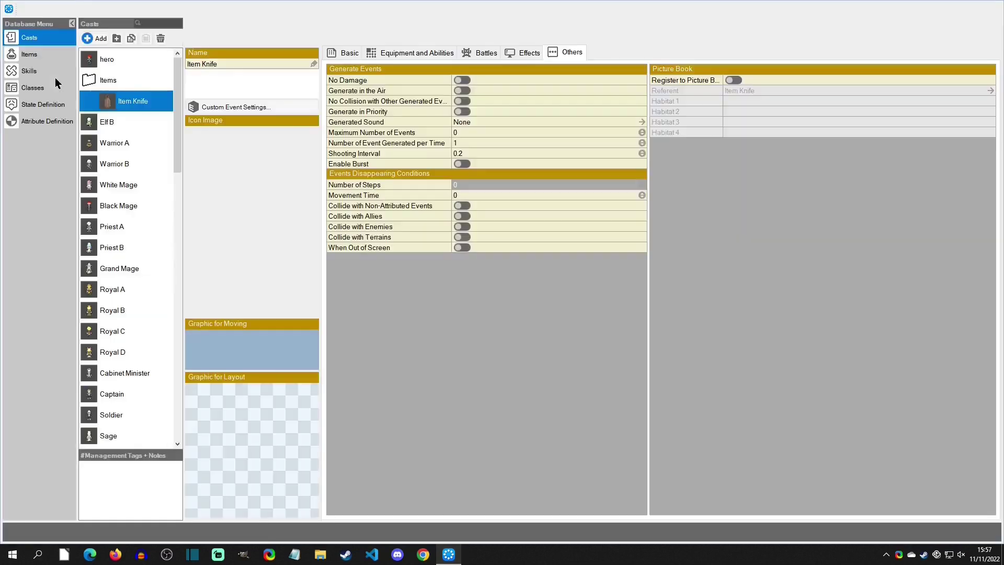
{"action": "left_click", "coordinate": [221, 108]}
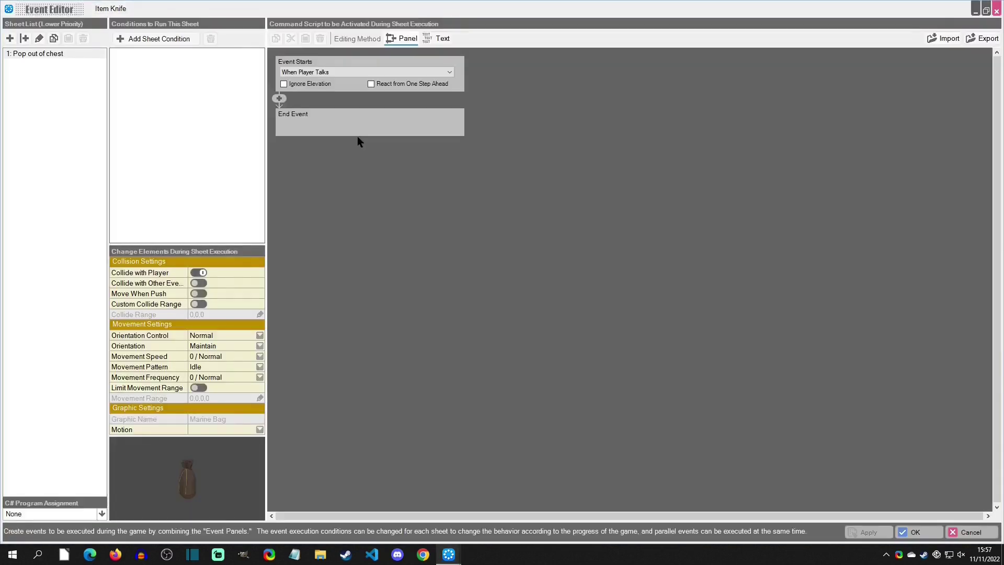
{"action": "left_click", "coordinate": [313, 72]}
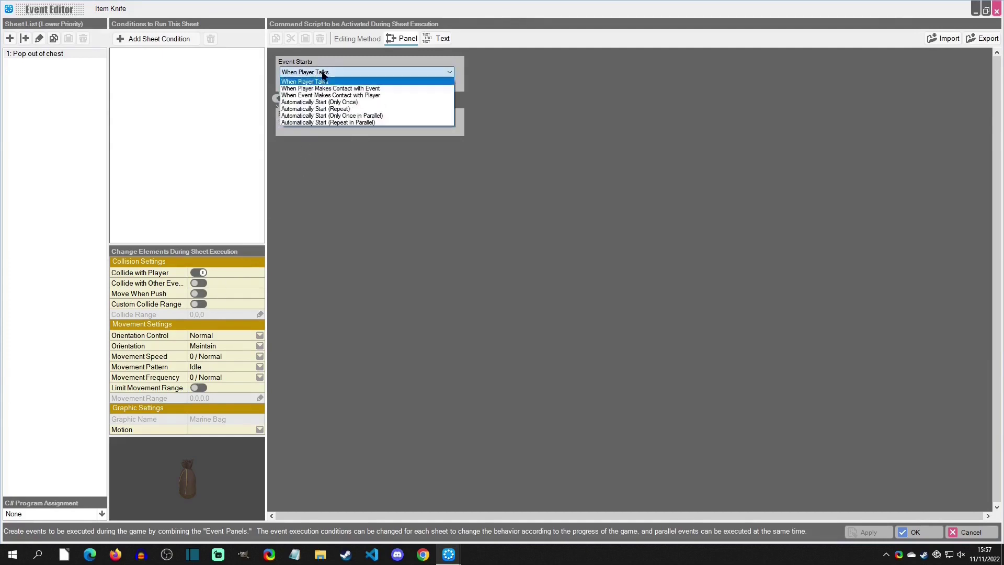
{"action": "left_click", "coordinate": [349, 116]}
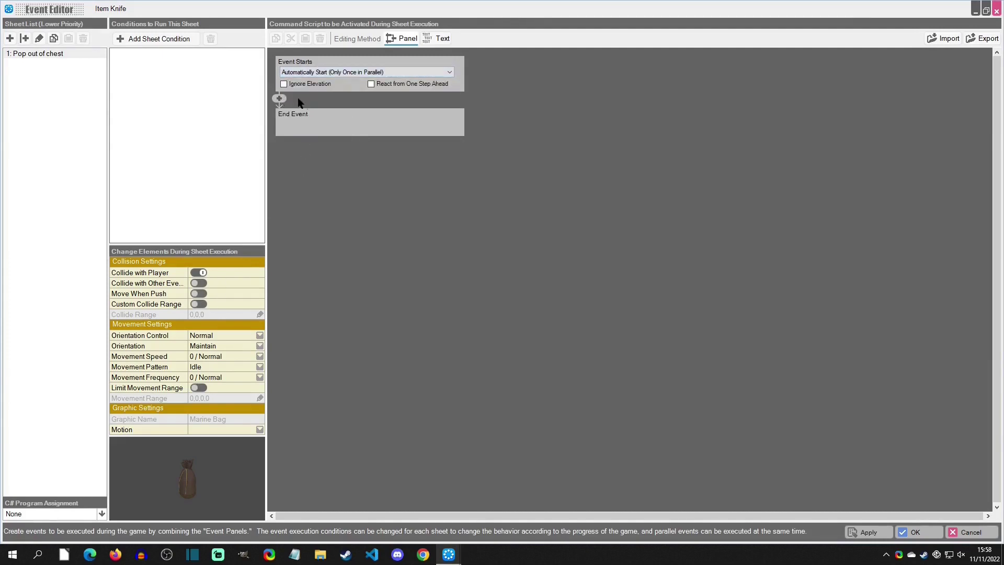
Step: Add a Move Event with Physics Engine command with force X 0, Y 500, Z 150
{"action": "left_click", "coordinate": [299, 99]}
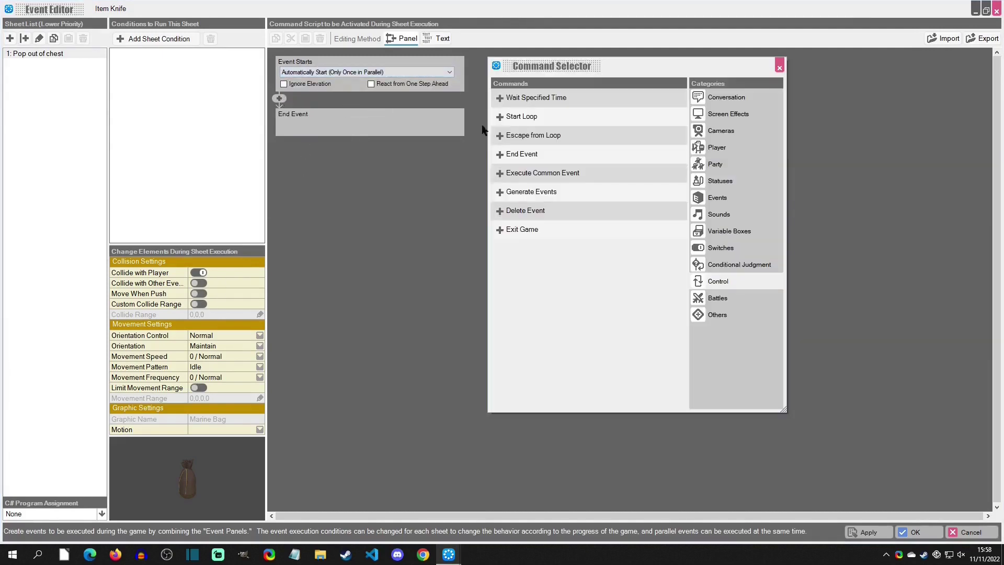
{"action": "left_click", "coordinate": [721, 198]}
{"action": "left_click", "coordinate": [576, 362]}
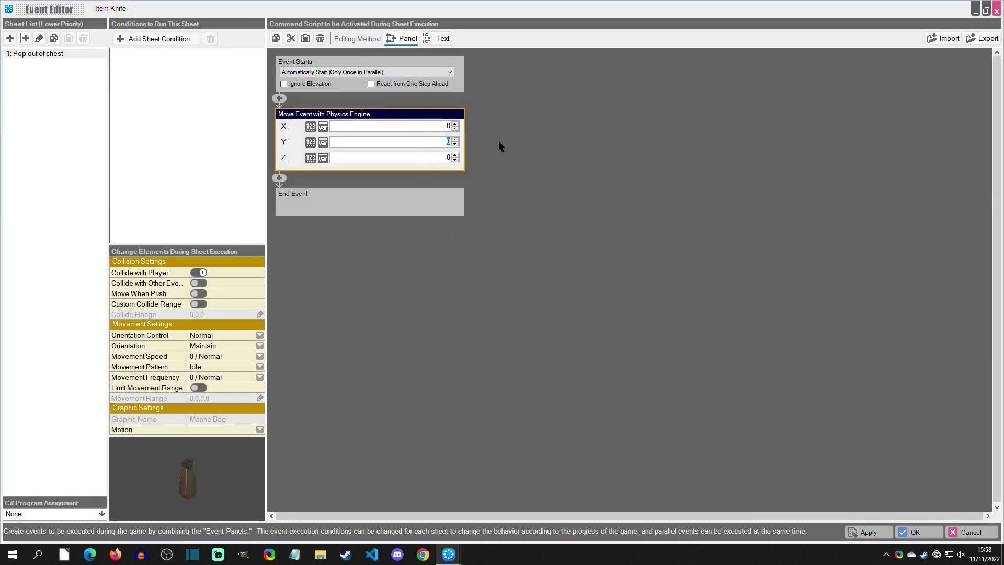
{"action": "type", "text": "500"}
{"action": "key", "text": "Tab"}
{"action": "type", "text": "150"}
{"action": "left_click", "coordinate": [913, 532]}
{"action": "left_click", "coordinate": [916, 532]}
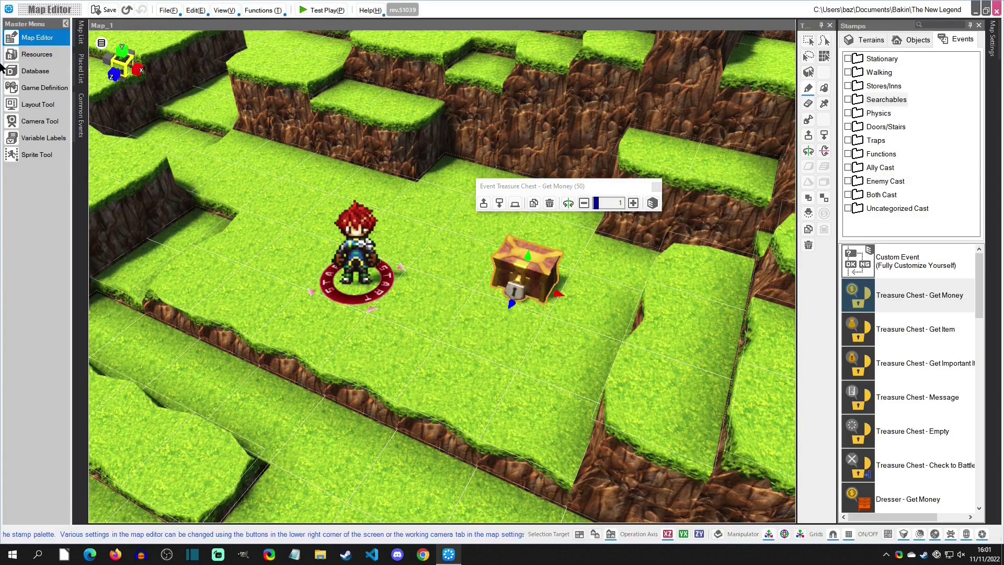
Step: Add two new event sheets to the Item Knife event
{"action": "left_click", "coordinate": [31, 71]}
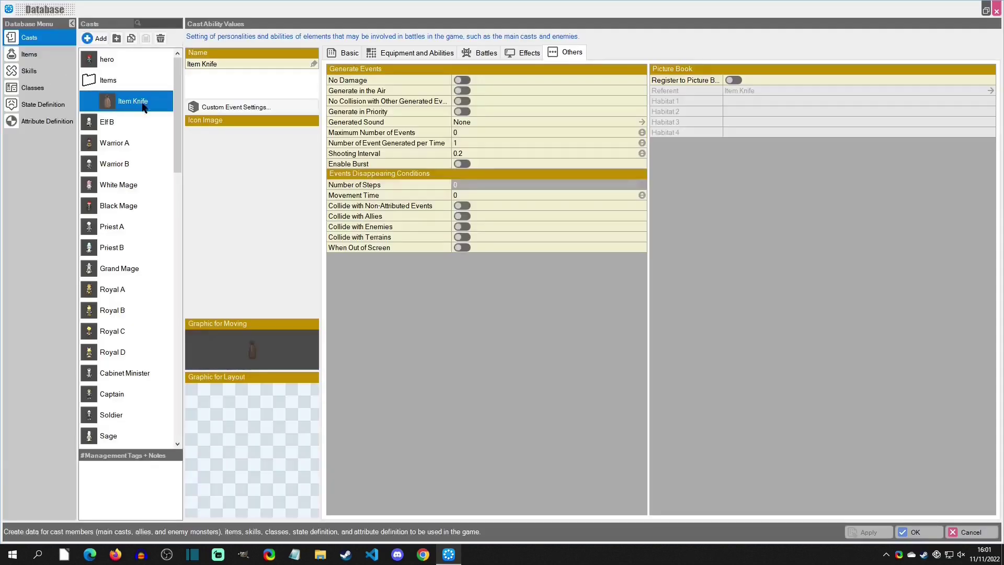
{"action": "left_click", "coordinate": [218, 106]}
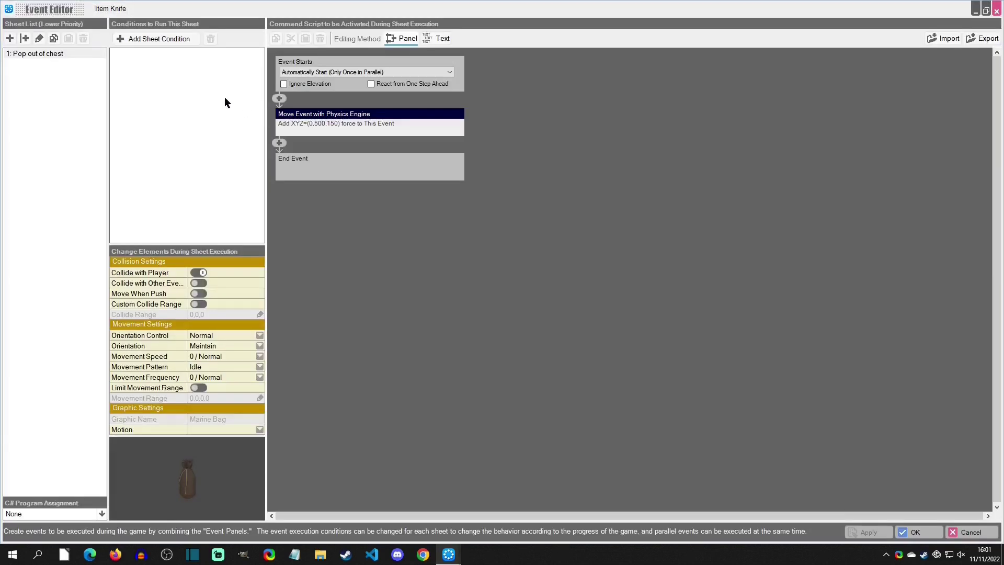
{"action": "left_click", "coordinate": [10, 39]}
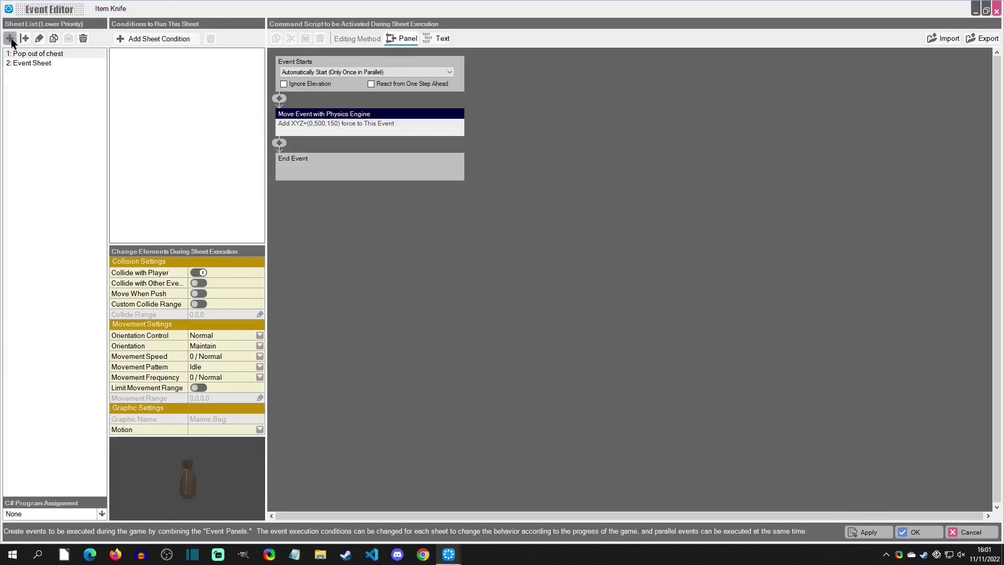
{"action": "left_click", "coordinate": [11, 38]}
Step: Rename the second sheet to 'Player pickups'
{"action": "left_click", "coordinate": [35, 64]}
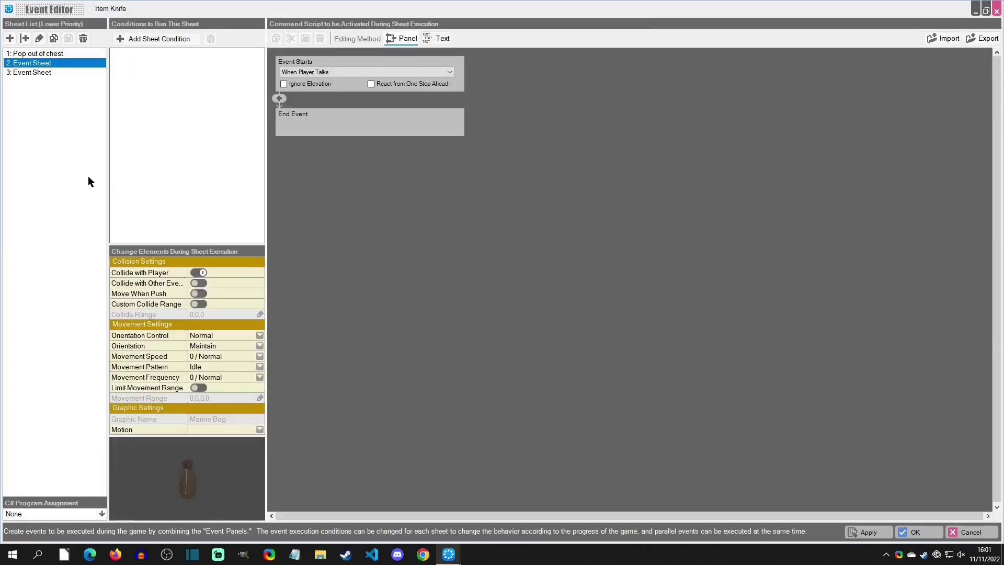
{"action": "key", "text": "F2"}
{"action": "type", "text": "Player pickups"}
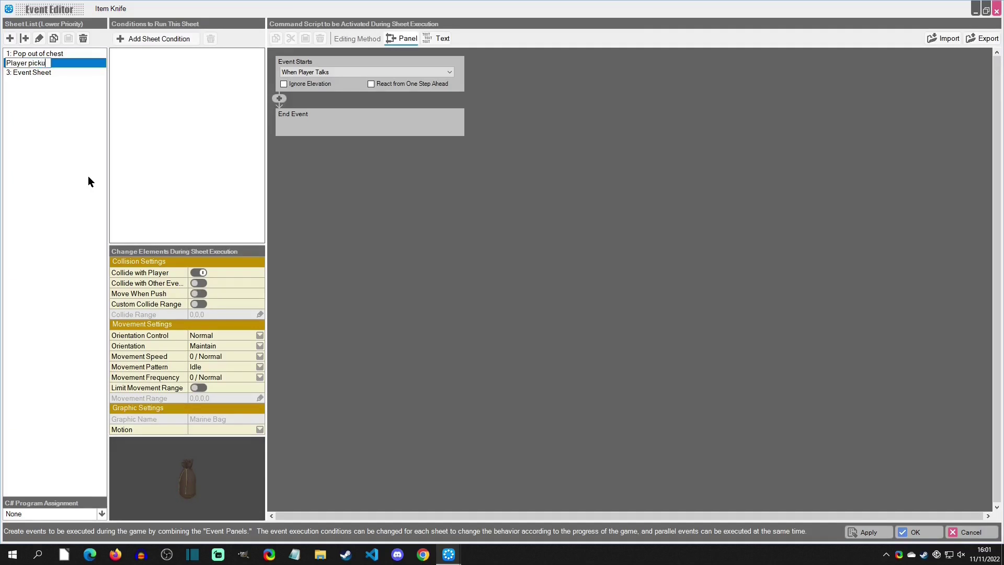
{"action": "key", "text": "Return"}
Step: Rename the third sheet to 'Add item, play effect, destroy'
{"action": "left_click", "coordinate": [33, 72]}
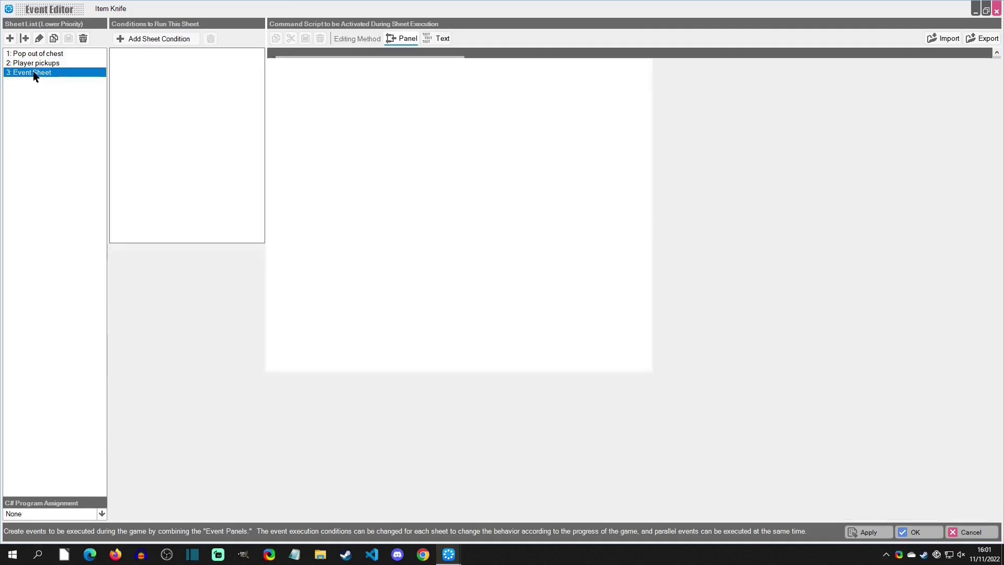
{"action": "key", "text": "F2"}
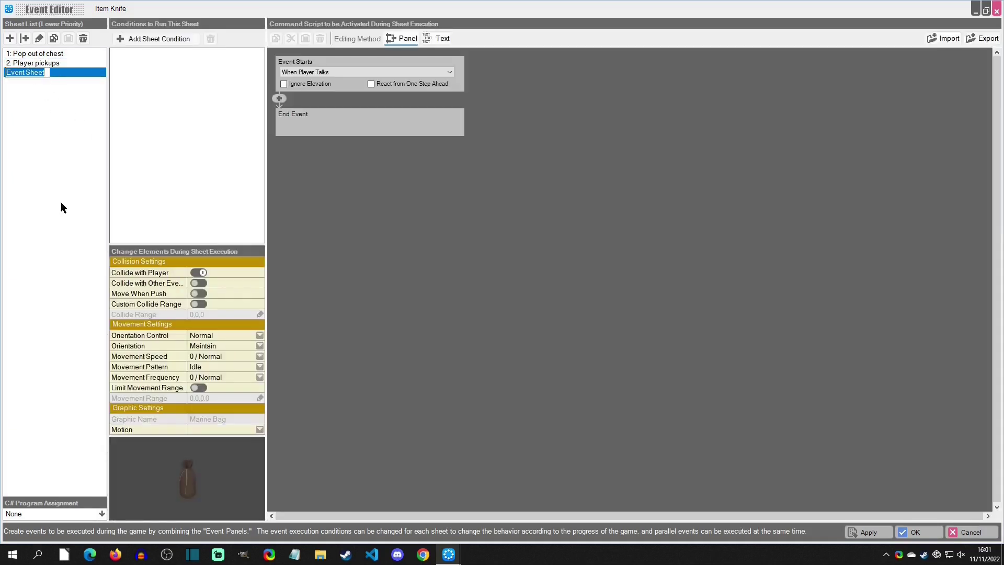
{"action": "type", "text": "Add"}
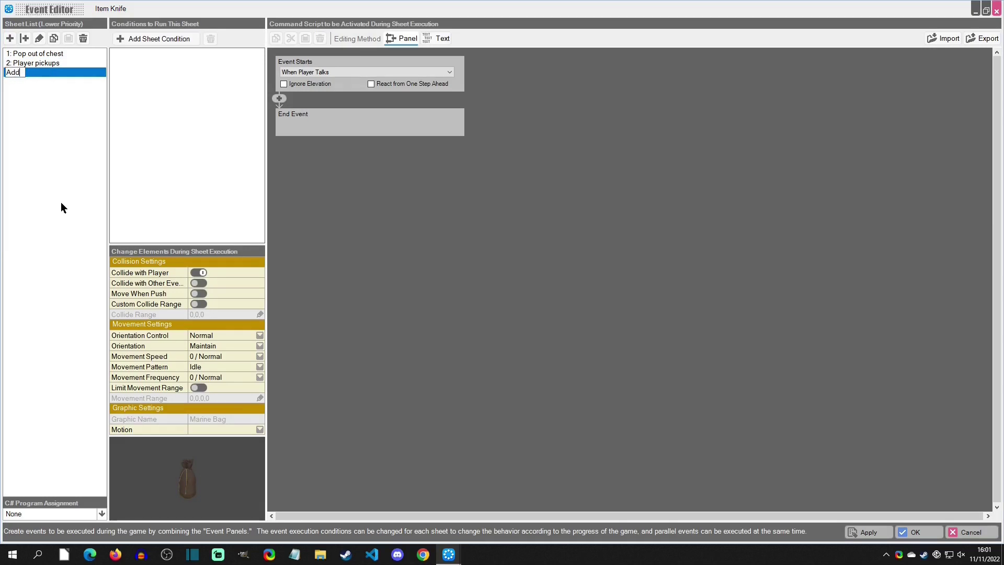
{"action": "type", "text": " item and play"}
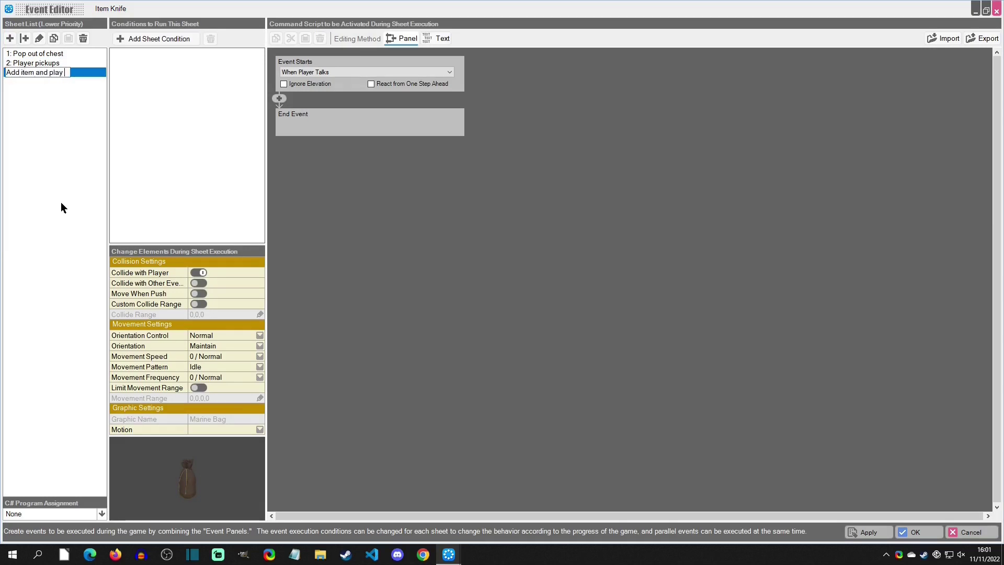
{"action": "key", "text": "BackSpace"}
{"action": "key", "text": "BackSpace"}
{"action": "key", "text": "BackSpace"}
{"action": "key", "text": "BackSpace"}
{"action": "key", "text": "BackSpace"}
{"action": "key", "text": "BackSpace"}
{"action": "key", "text": "BackSpace"}
{"action": "key", "text": "BackSpace"}
{"action": "key", "text": "BackSpace"}
{"action": "type", "text": ", "}
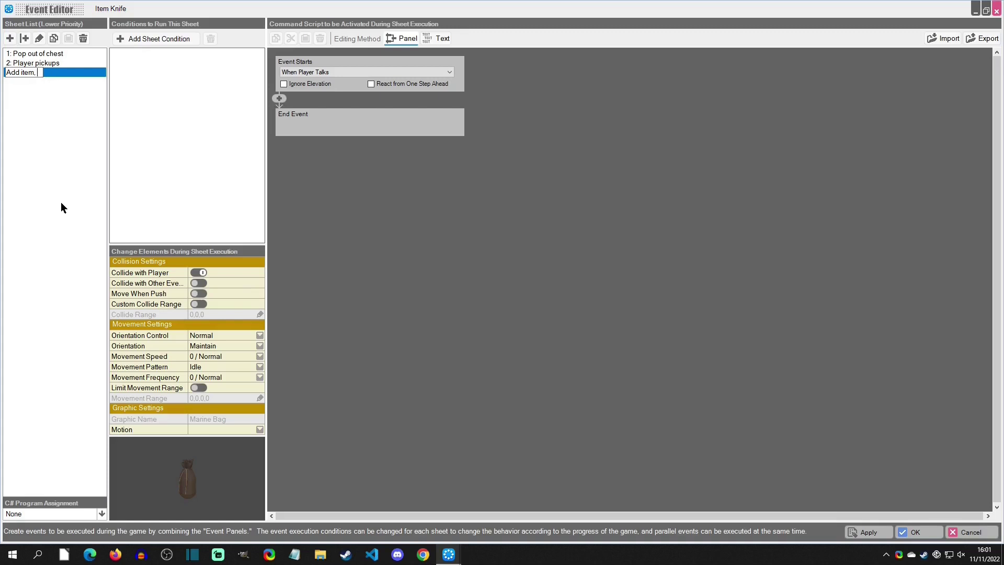
{"action": "type", "text": "play effect, dest"}
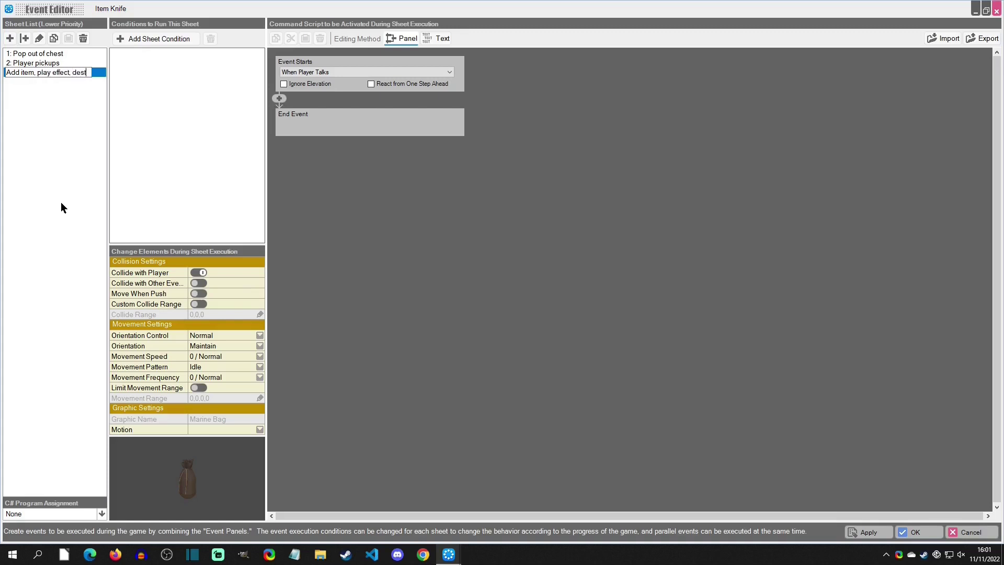
{"action": "type", "text": "roy"}
{"action": "key", "text": "Return"}
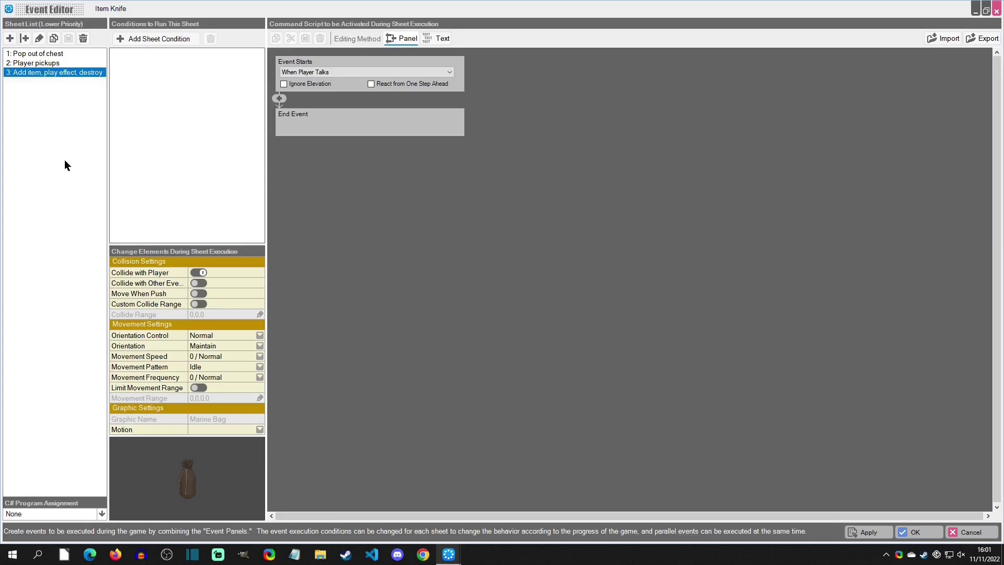
Step: Set the Player pickups sheet to trigger on player collision, including the base, without blocking, starting automatically once in parallel
{"action": "left_click", "coordinate": [57, 63]}
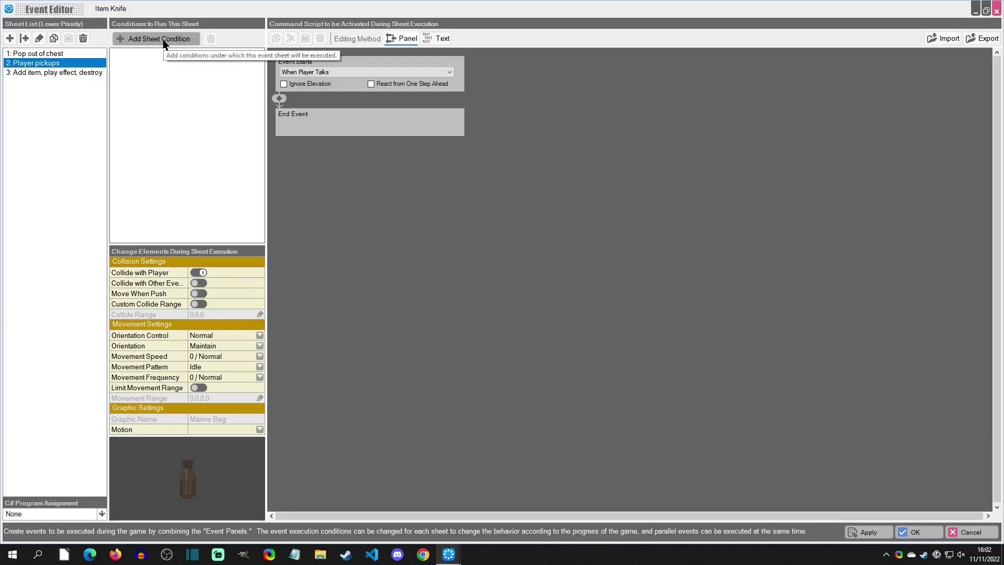
{"action": "left_click", "coordinate": [65, 54]}
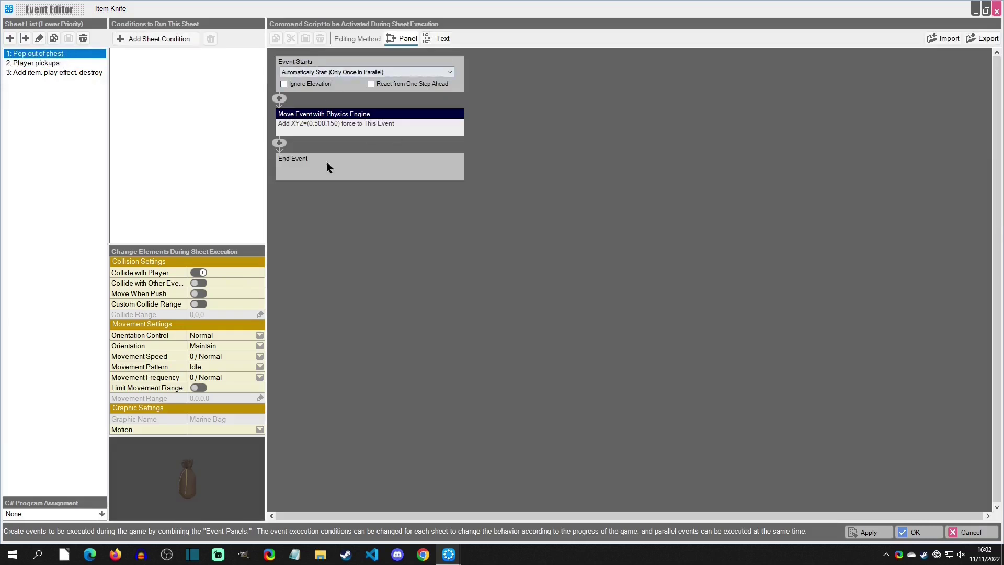
{"action": "left_click", "coordinate": [49, 65]}
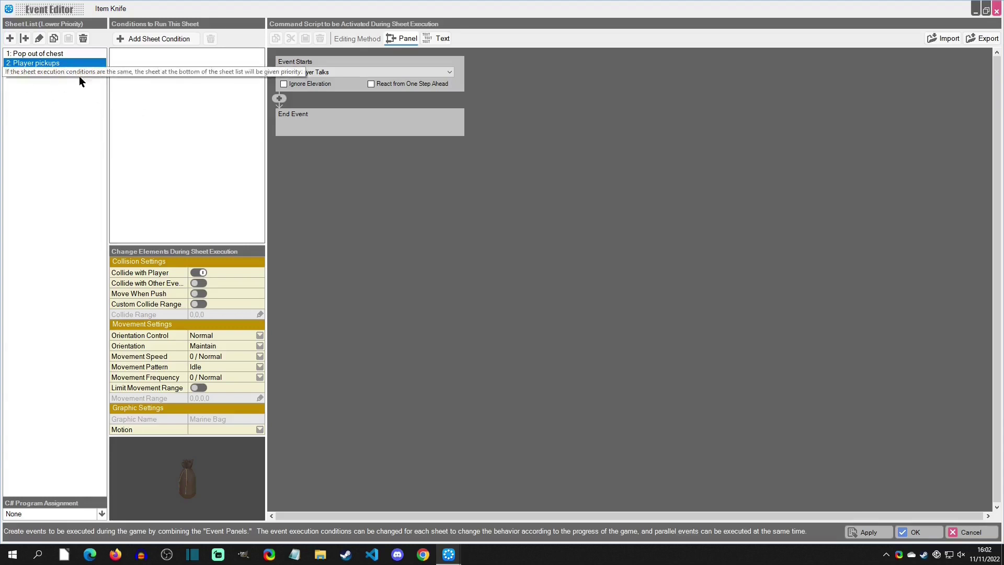
{"action": "left_click", "coordinate": [171, 39]}
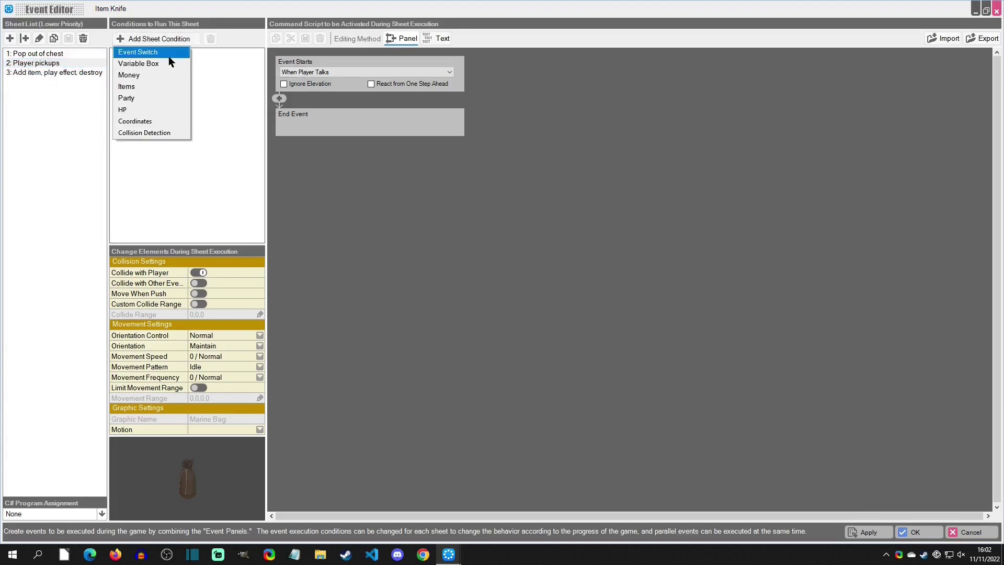
{"action": "left_click", "coordinate": [156, 134]}
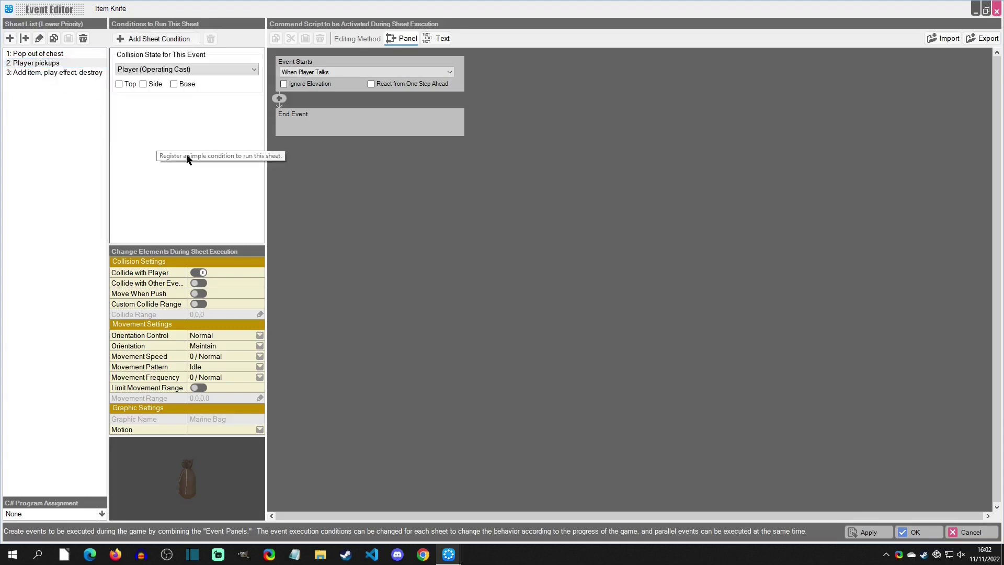
{"action": "left_click", "coordinate": [176, 85]}
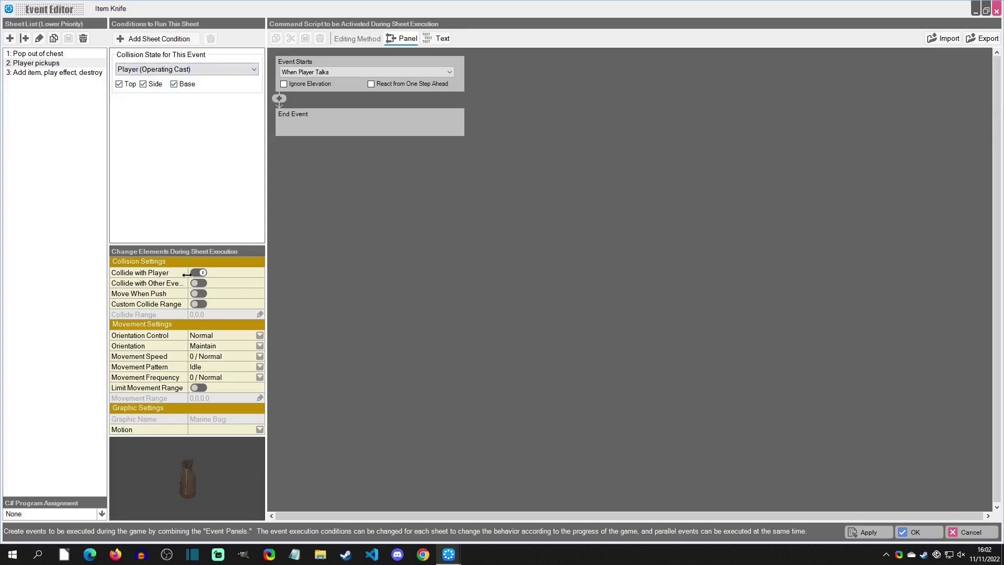
{"action": "mouse_move", "coordinate": [115, 278]}
{"action": "left_click", "coordinate": [202, 274]}
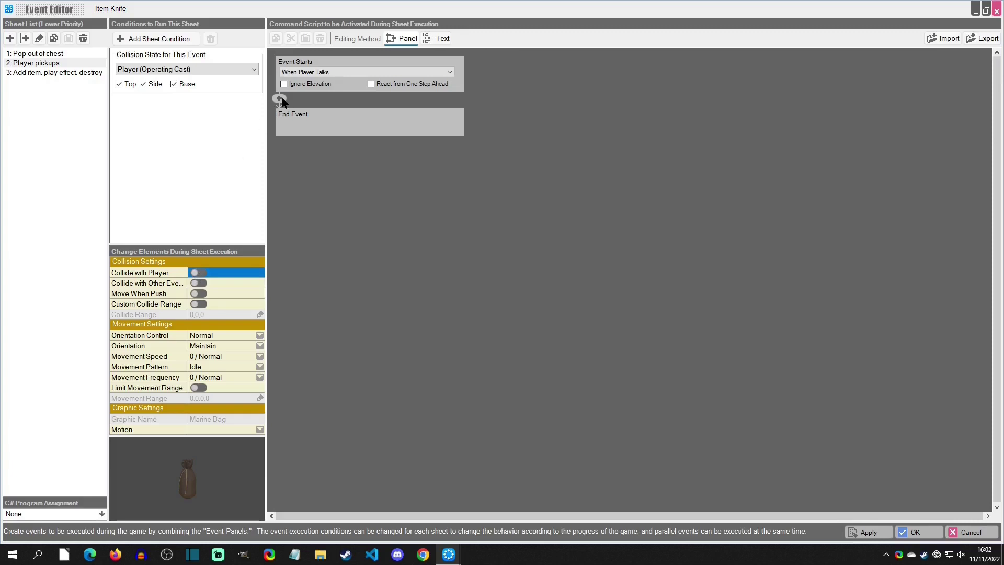
{"action": "left_click", "coordinate": [300, 72]}
{"action": "left_click", "coordinate": [332, 115]}
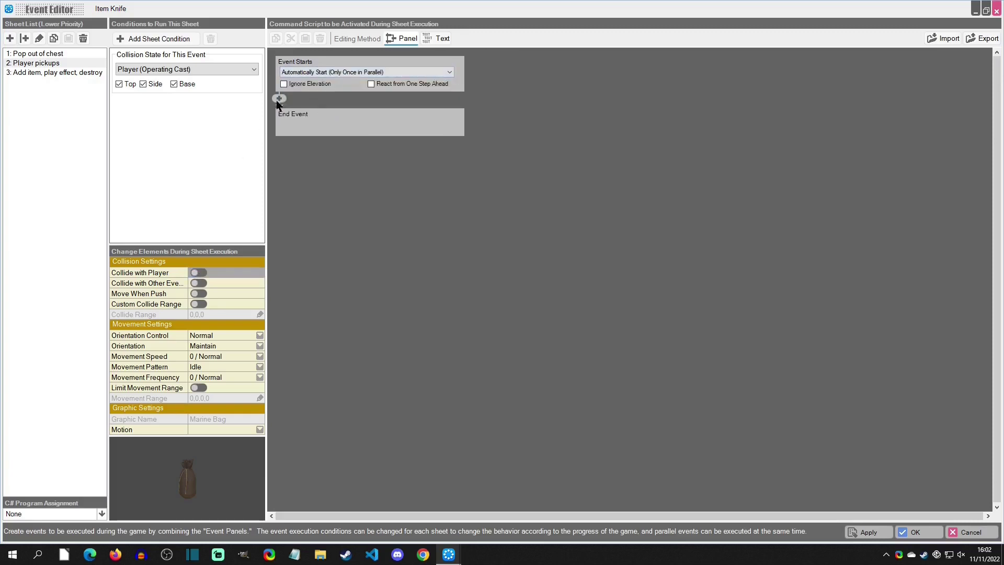
Step: Add an Event Switch On/Off command that turns a new local switch, SelfSwitchA, on
{"action": "left_click", "coordinate": [279, 99]}
{"action": "left_click", "coordinate": [725, 247]}
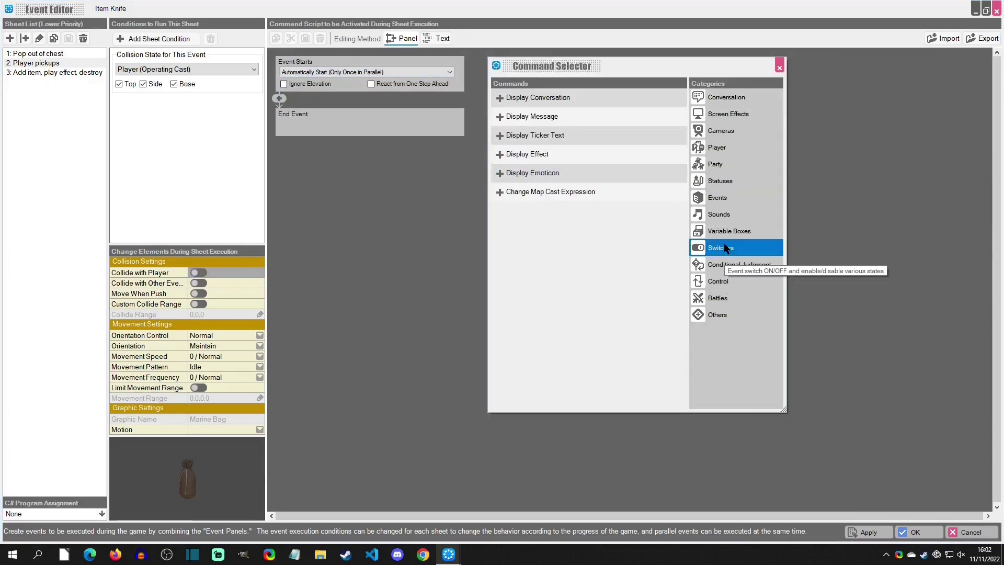
{"action": "left_click", "coordinate": [566, 98]}
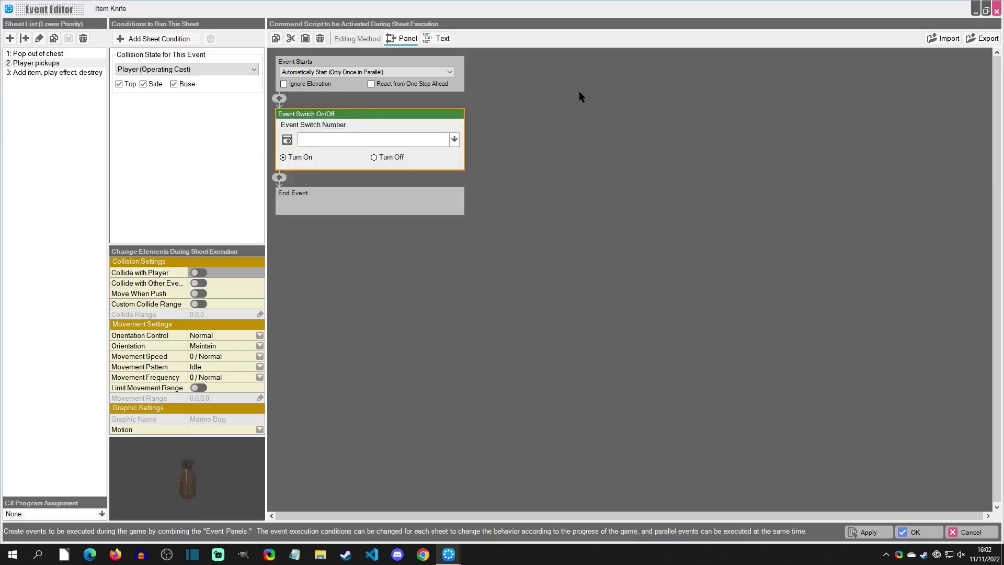
{"action": "left_click", "coordinate": [356, 140]}
{"action": "left_click", "coordinate": [368, 175]}
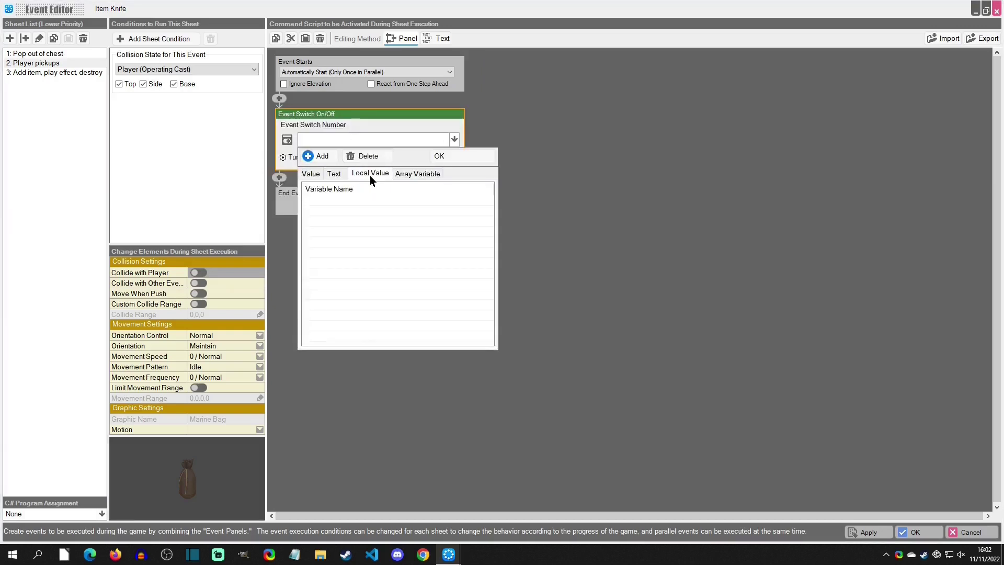
{"action": "left_click", "coordinate": [315, 156]}
{"action": "left_click", "coordinate": [316, 203]}
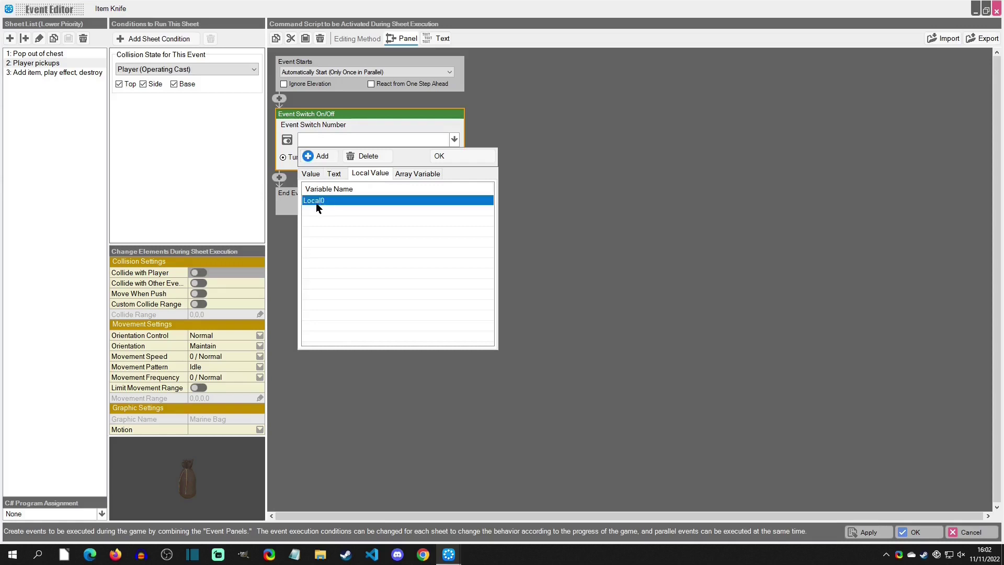
{"action": "type", "text": "SelfSwitchA"}
{"action": "key", "text": "Return"}
{"action": "left_click", "coordinate": [448, 157]}
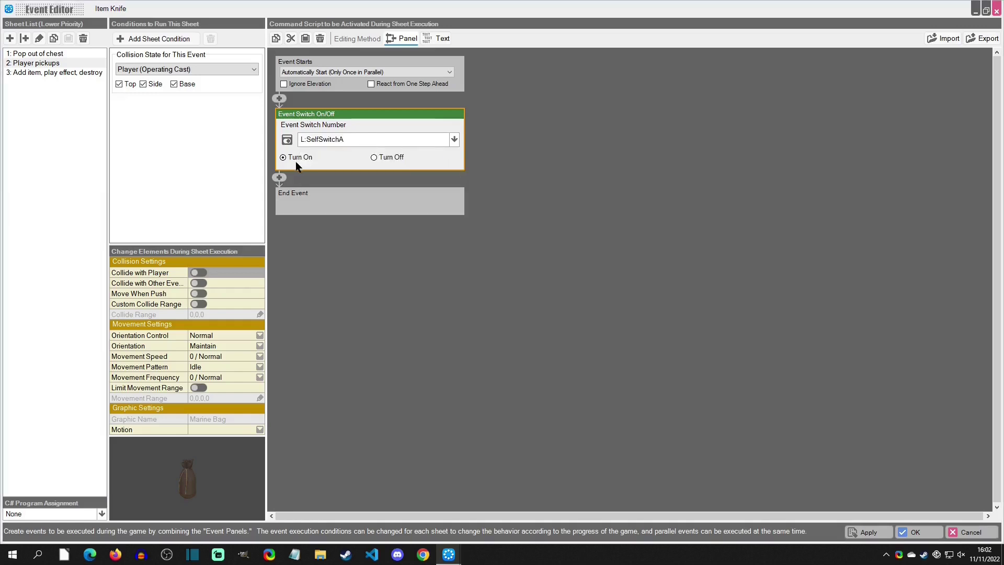
Step: Give sheet 3 a condition requiring the local switch L:SelfSwitchA to be on
{"action": "left_click", "coordinate": [71, 73]}
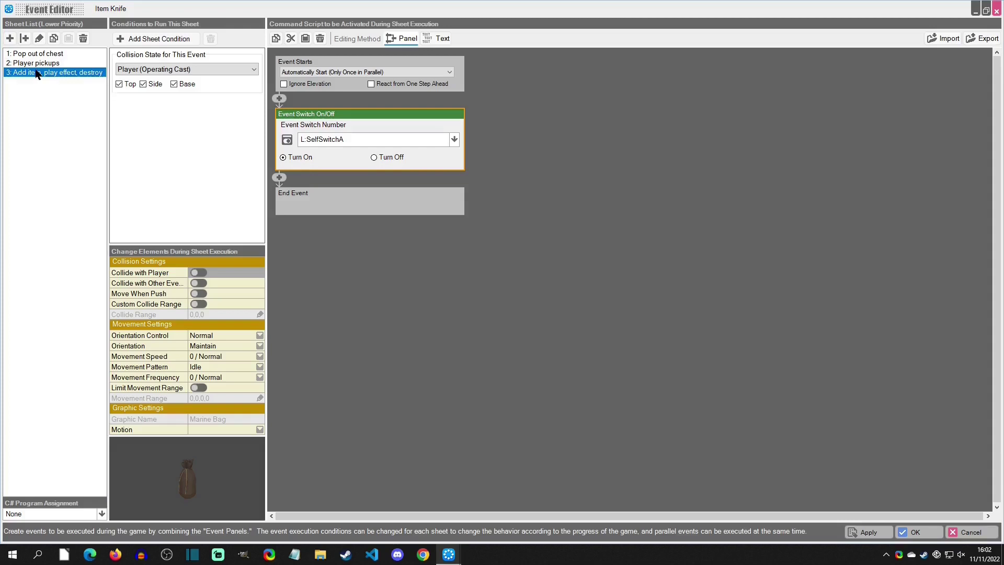
{"action": "left_click", "coordinate": [140, 34]}
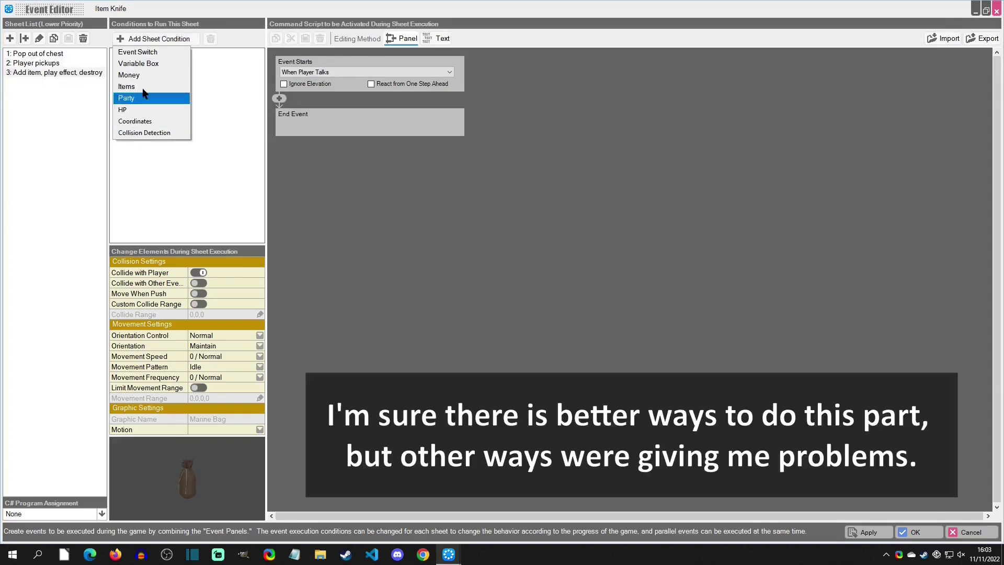
{"action": "left_click", "coordinate": [139, 53]}
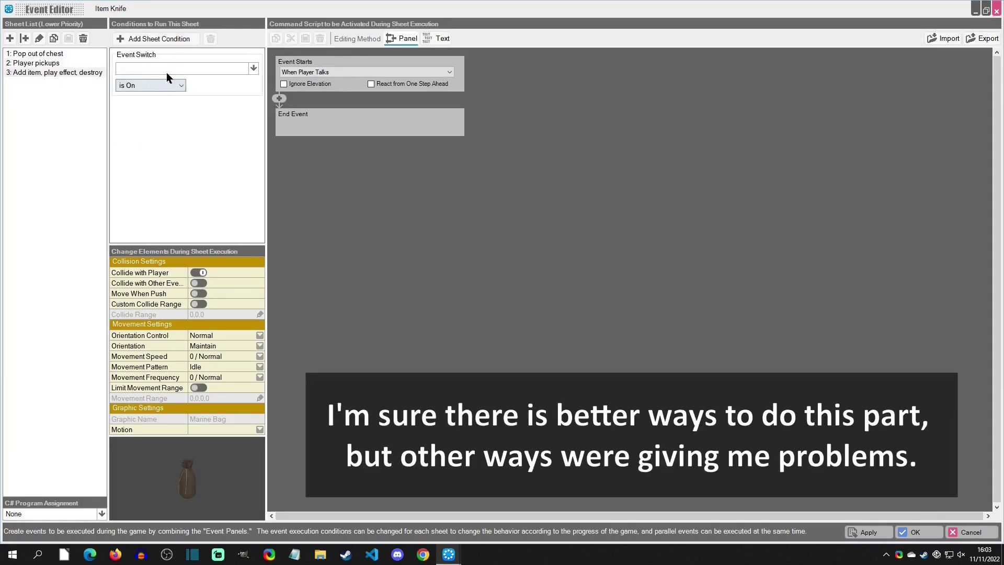
{"action": "left_click", "coordinate": [167, 74]}
{"action": "left_click", "coordinate": [188, 101]}
{"action": "left_click", "coordinate": [157, 128]}
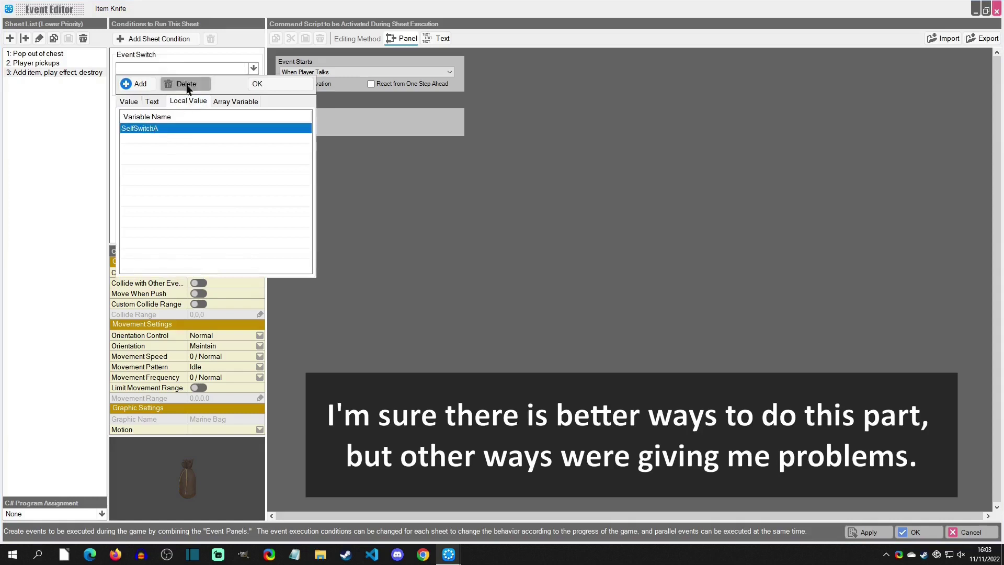
{"action": "key", "text": "Return"}
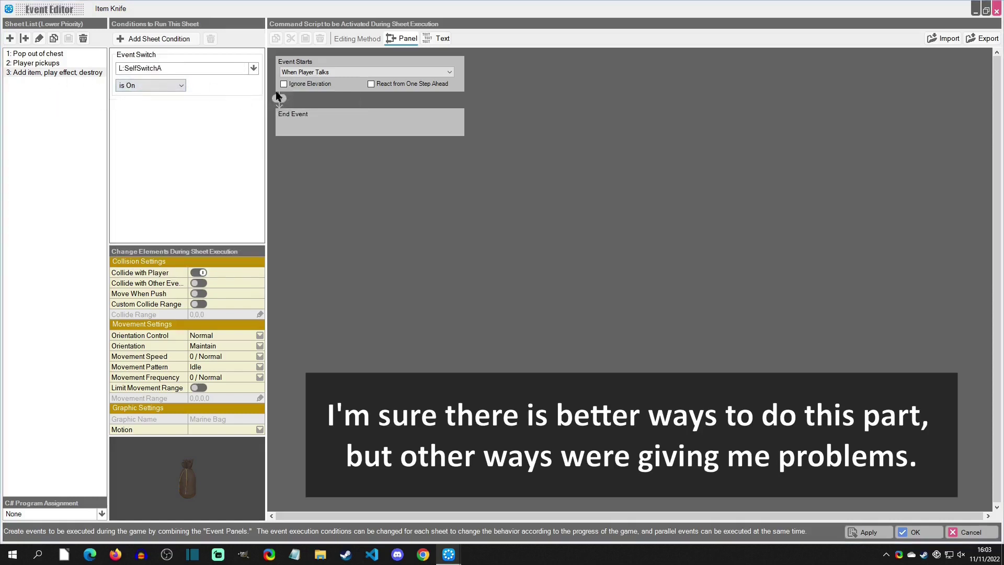
Step: Make sheet 3 start automatically once in parallel with Collide with Player turned off
{"action": "left_click", "coordinate": [335, 72]}
{"action": "left_click", "coordinate": [358, 116]}
{"action": "left_click", "coordinate": [196, 273]}
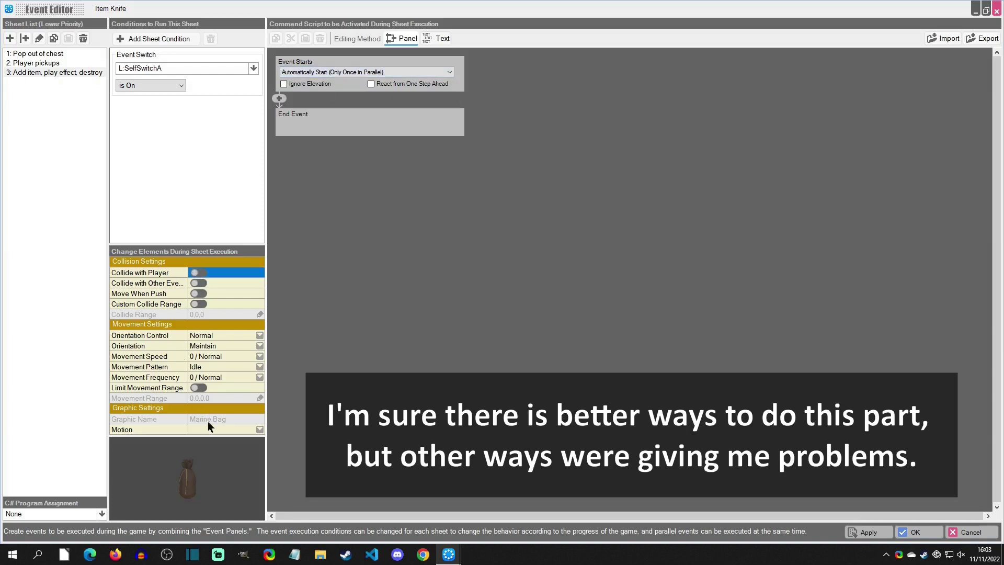
Step: Set the graphic to None on sheet 3 and on the Player pickups sheet
{"action": "left_click", "coordinate": [174, 467]}
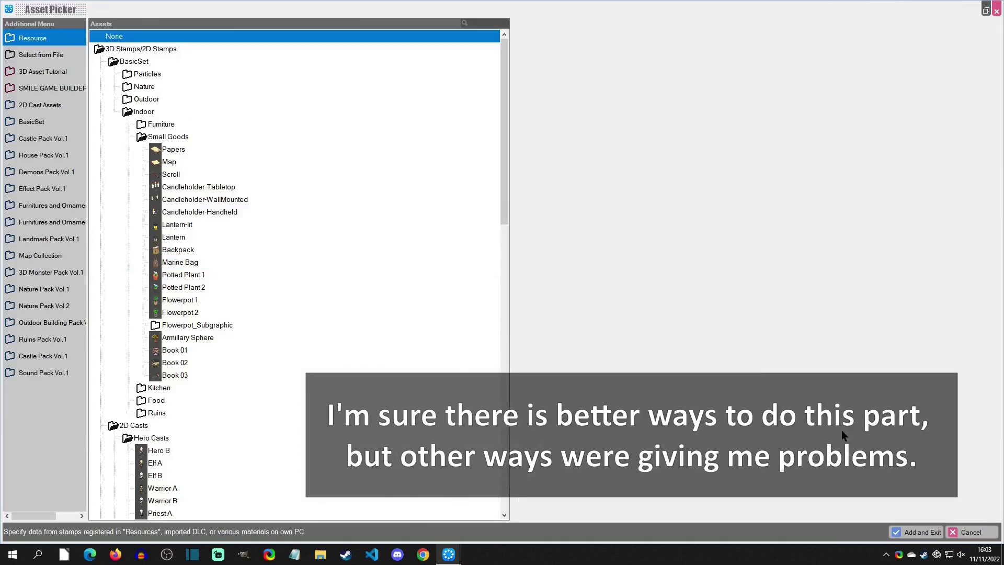
{"action": "left_click", "coordinate": [917, 533]}
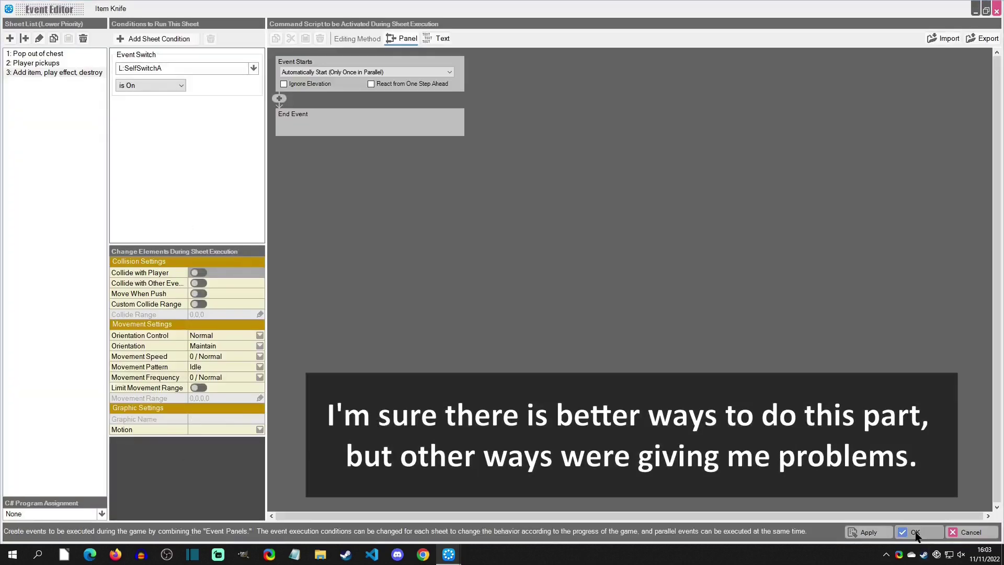
{"action": "left_click", "coordinate": [45, 63]}
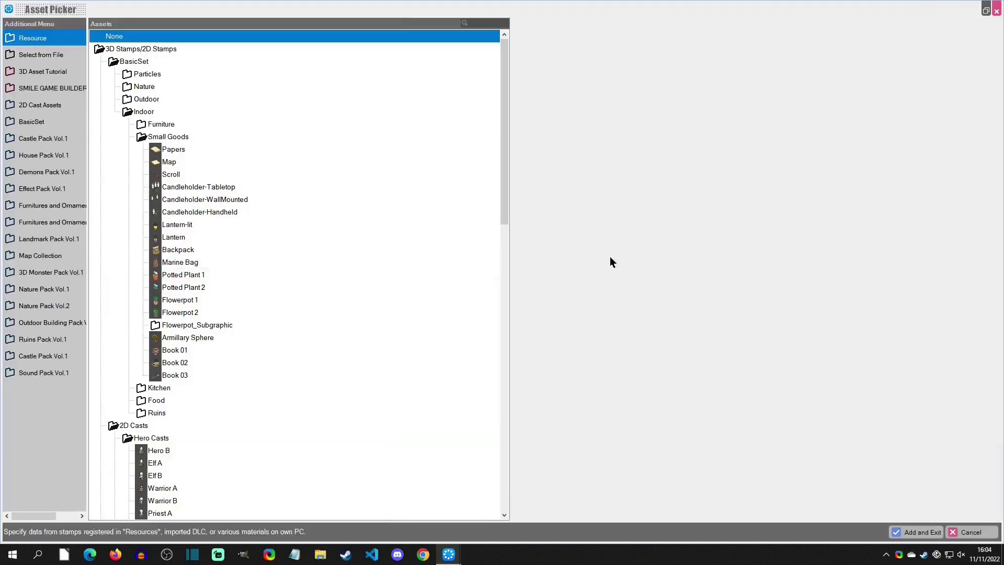
{"action": "left_click", "coordinate": [916, 531]}
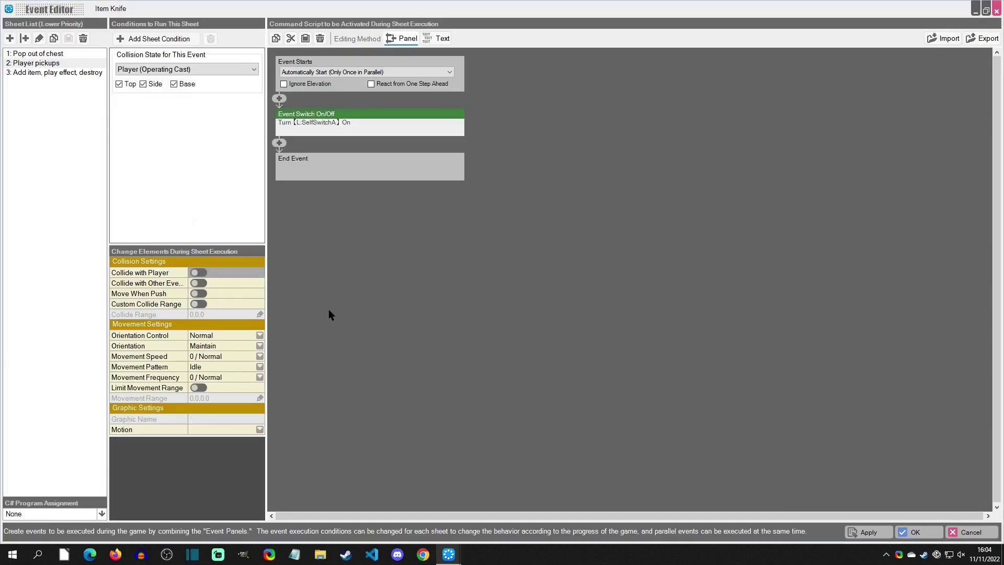
{"action": "left_click", "coordinate": [27, 73]}
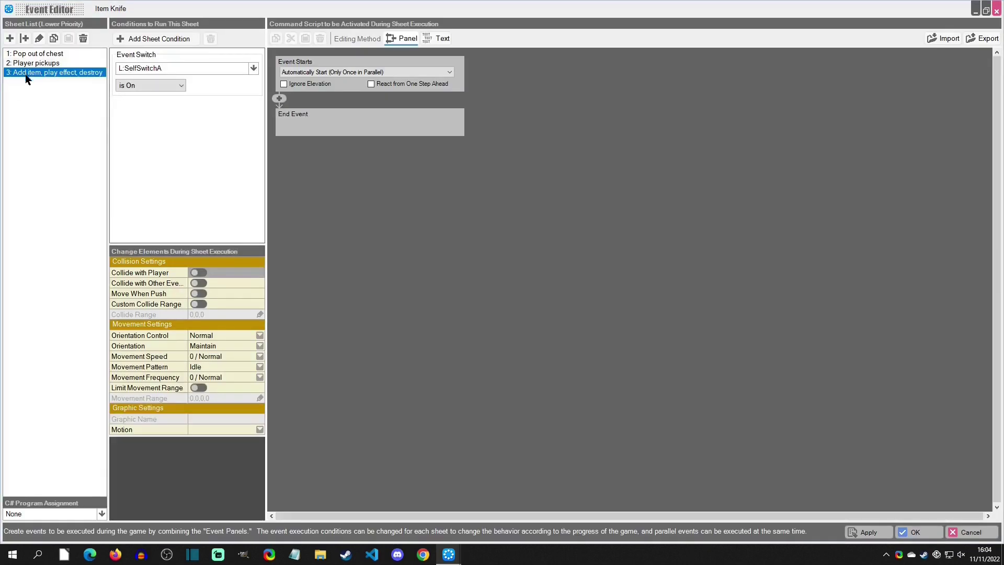
Step: Add an Increase/Decrease Item command to sheet 3 that increases Thieves' Boots by 1
{"action": "left_click", "coordinate": [280, 100]}
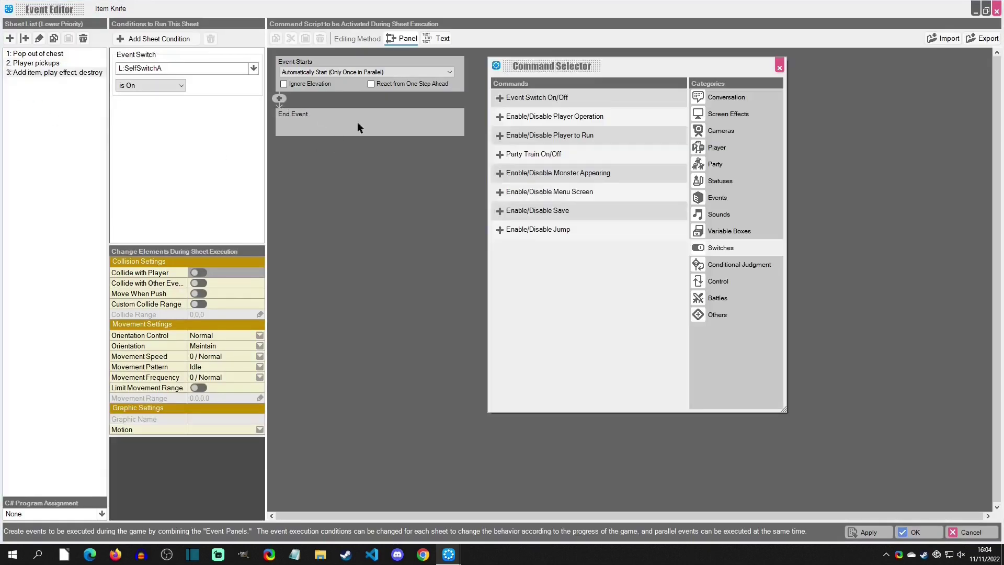
{"action": "left_click", "coordinate": [727, 184]}
{"action": "left_click", "coordinate": [572, 97]}
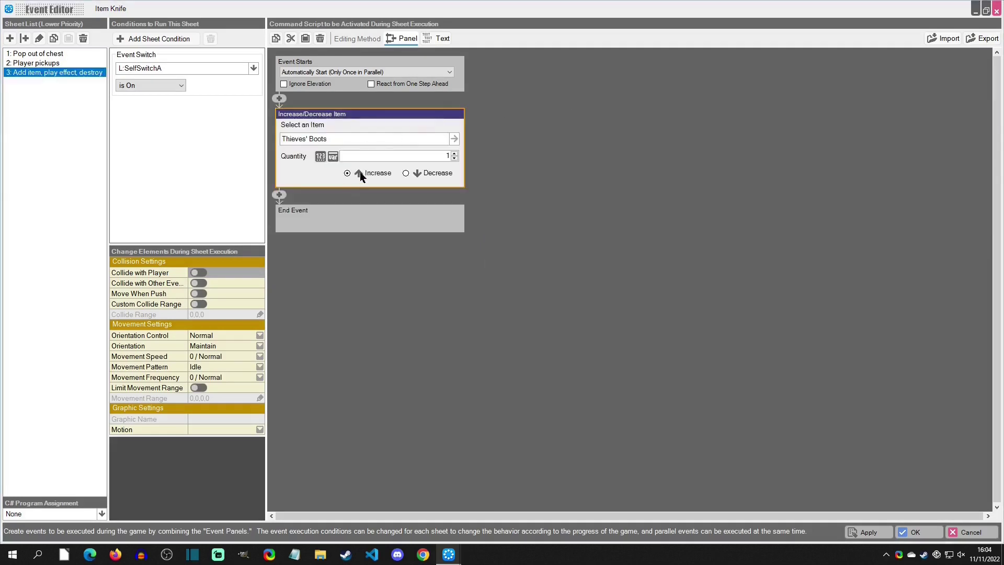
{"action": "left_click", "coordinate": [423, 155]}
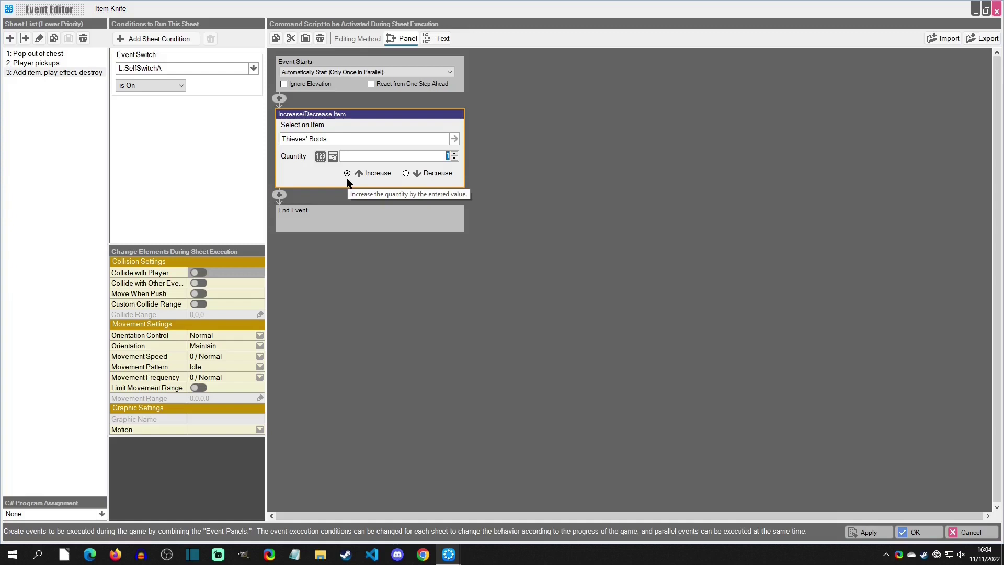
{"action": "left_click", "coordinate": [284, 195]}
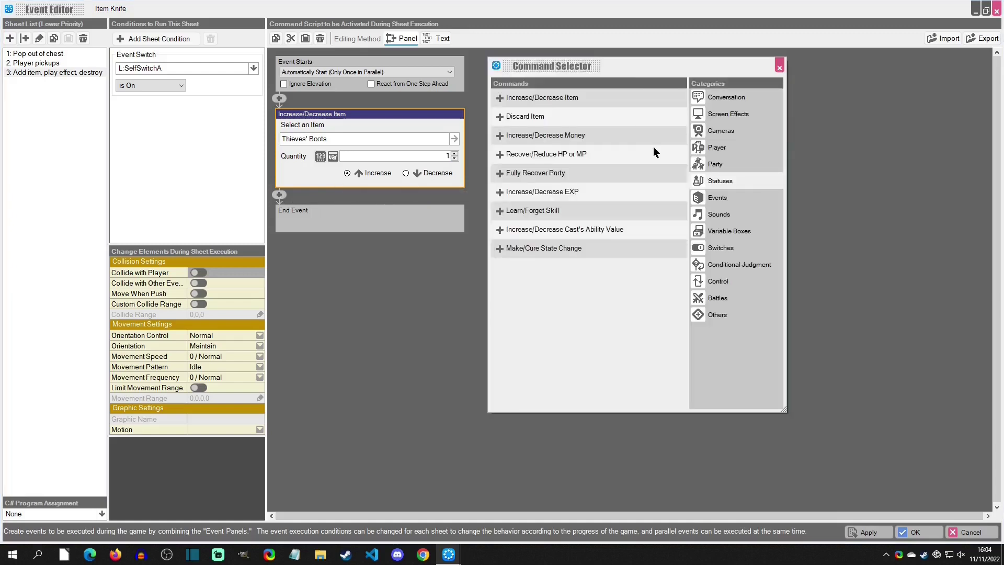
{"action": "left_click", "coordinate": [727, 97]}
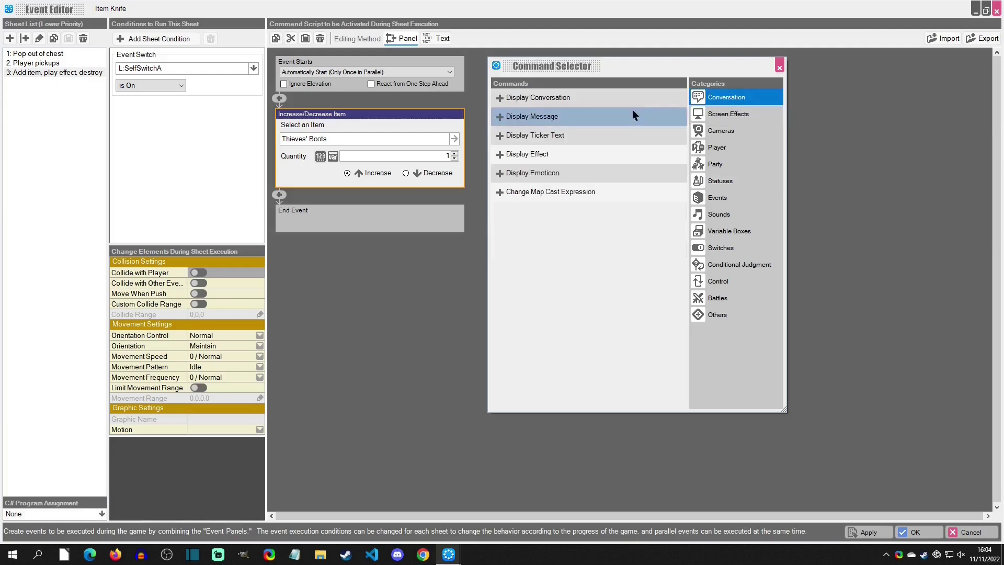
Step: Add a Display Effect showing Treasure Chest - Valuable Item on the player, waiting for completion
{"action": "left_click", "coordinate": [560, 155]}
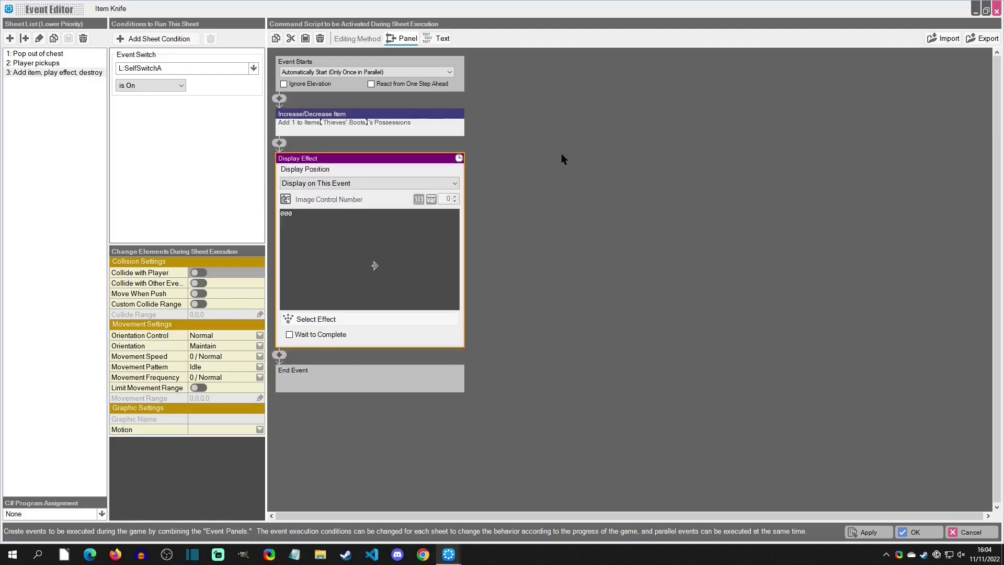
{"action": "left_click", "coordinate": [320, 321]}
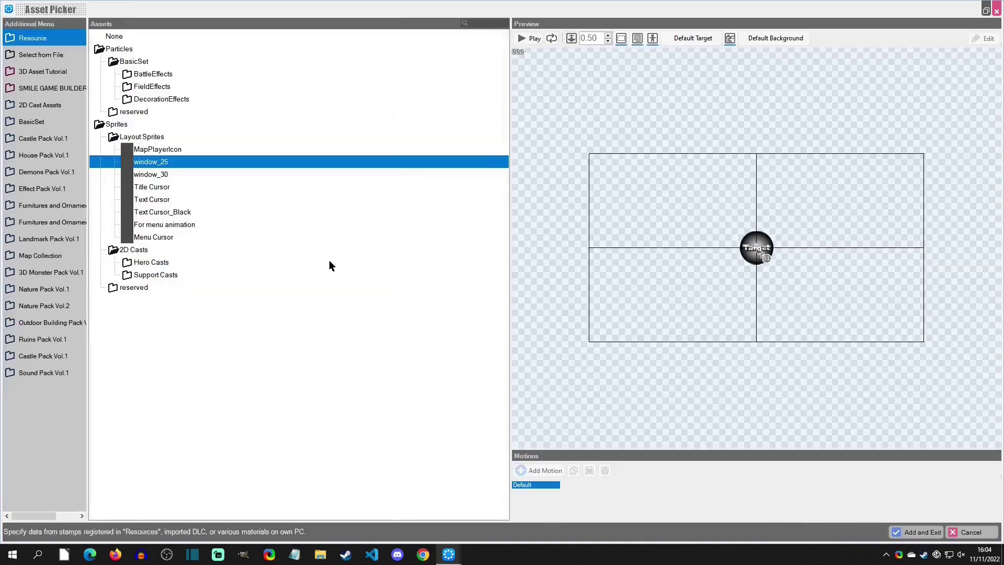
{"action": "double_click", "coordinate": [158, 110]}
{"action": "double_click", "coordinate": [164, 124]}
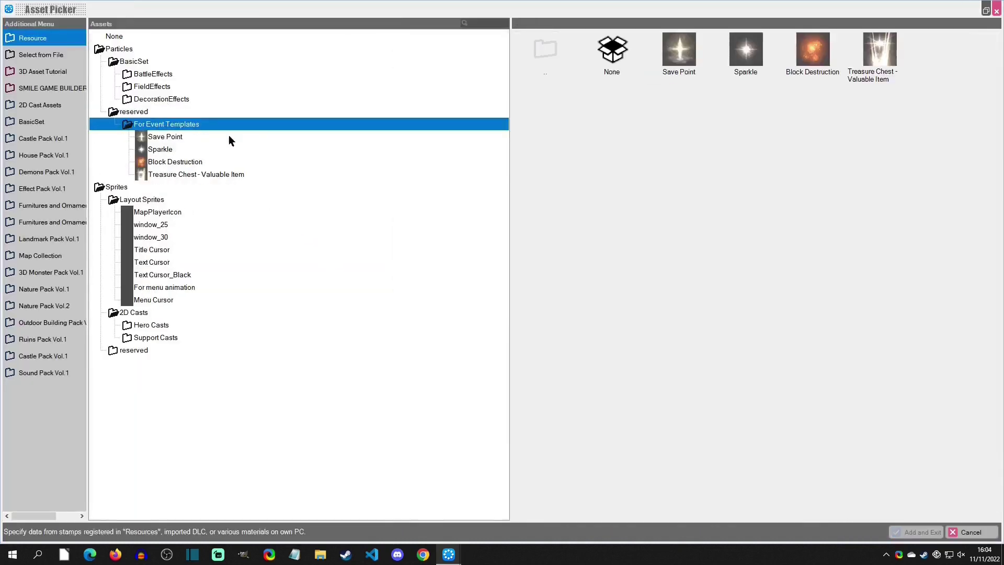
{"action": "left_click", "coordinate": [877, 57]}
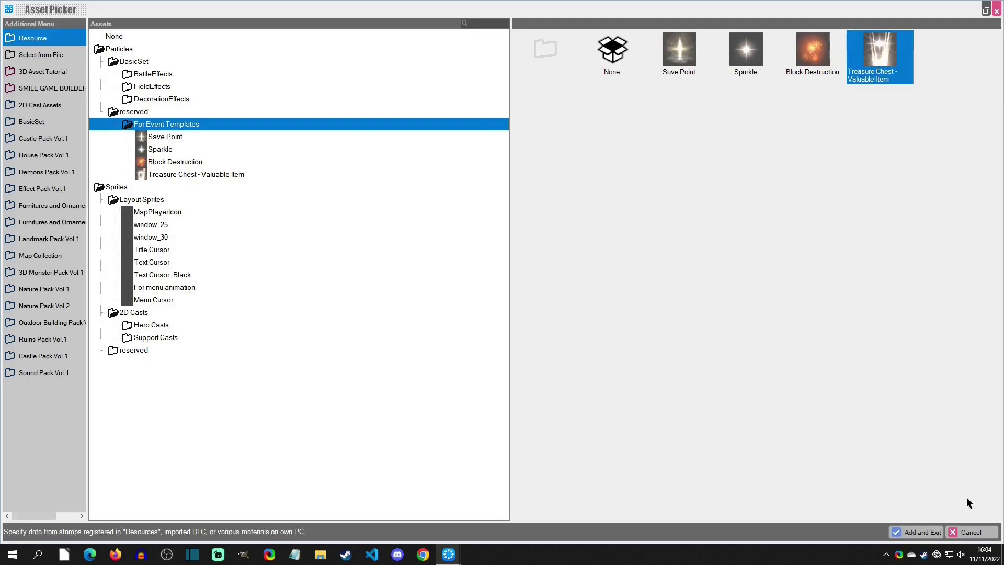
{"action": "left_click", "coordinate": [917, 532]}
{"action": "left_click", "coordinate": [382, 183]}
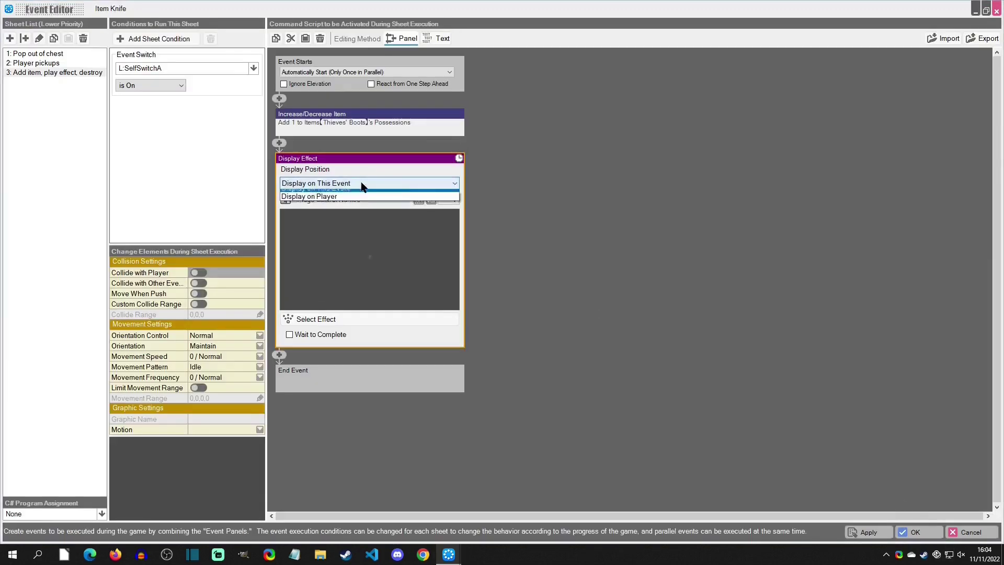
{"action": "left_click", "coordinate": [337, 200]}
{"action": "left_click", "coordinate": [290, 337]}
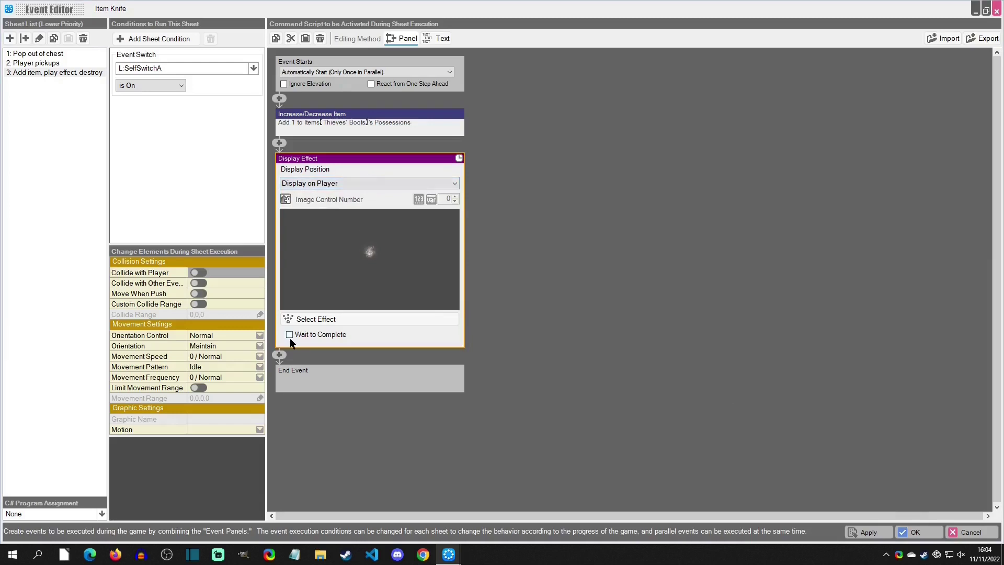
Step: Add a Delete Event command and confirm the event editor with OK
{"action": "left_click", "coordinate": [280, 355]}
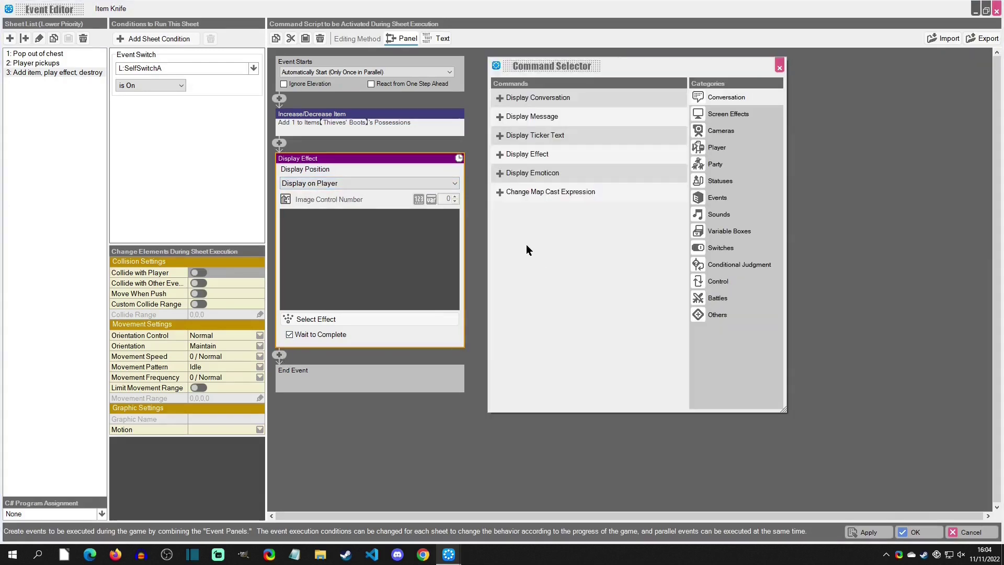
{"action": "left_click", "coordinate": [730, 281]}
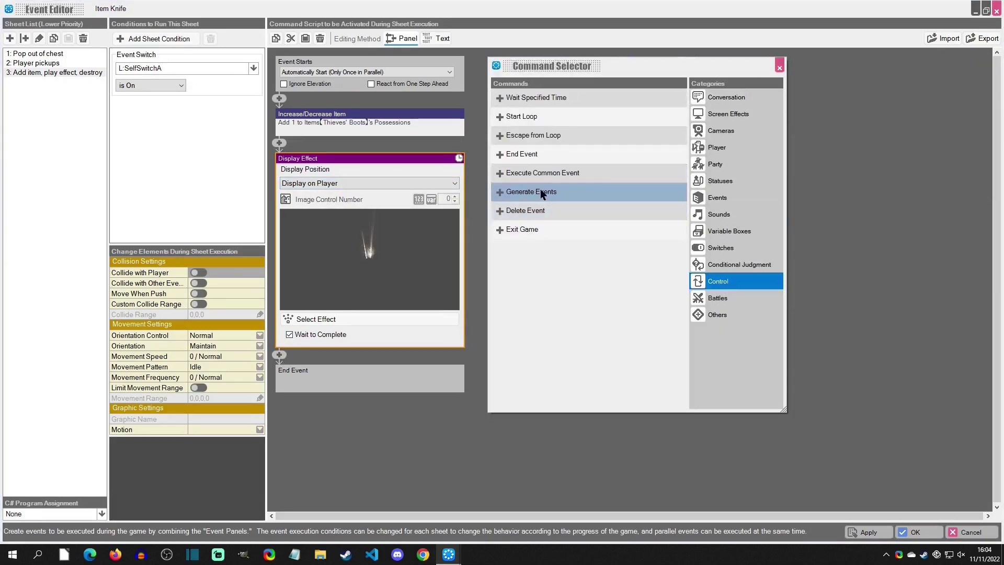
{"action": "left_click", "coordinate": [548, 210]}
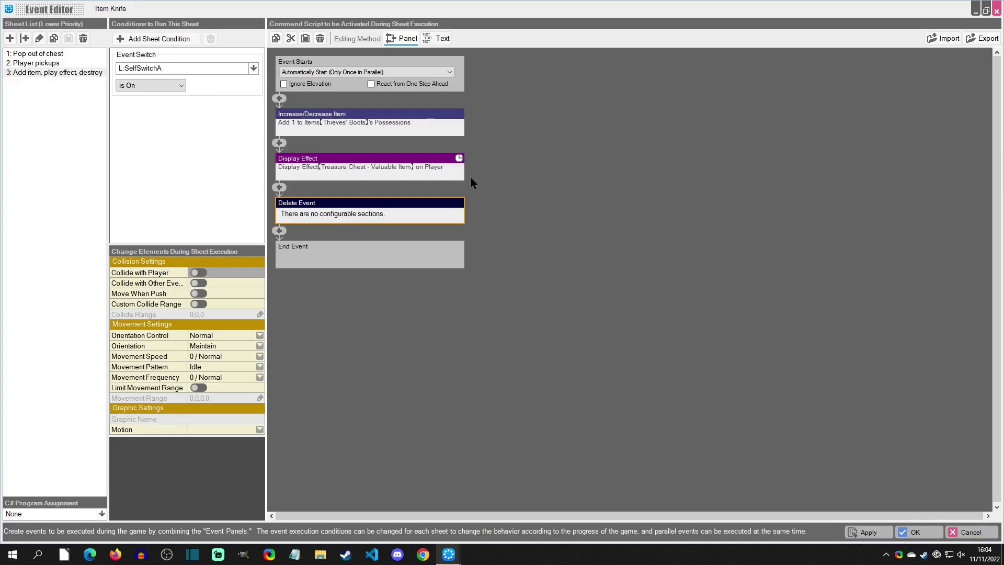
{"action": "left_click", "coordinate": [915, 532]}
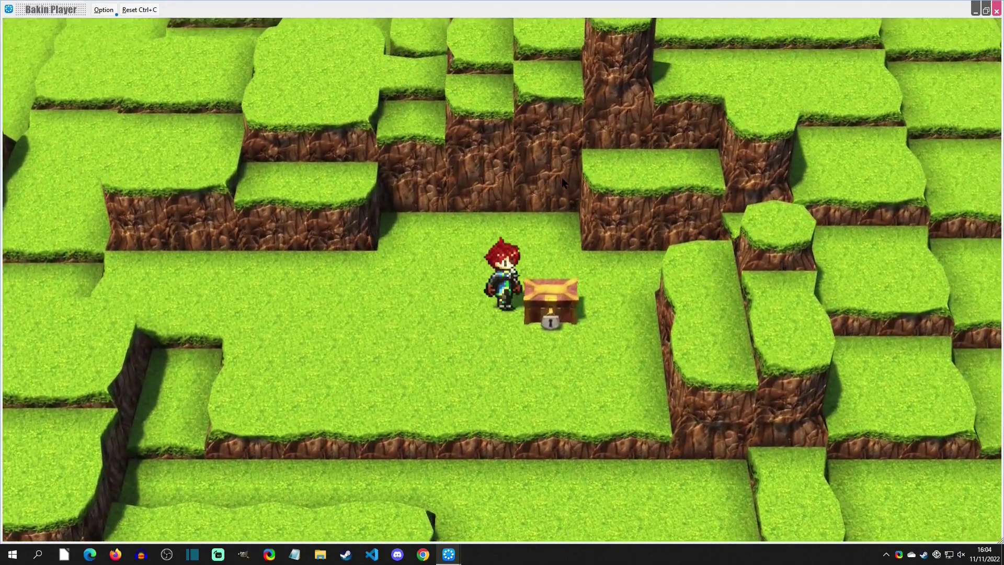
Step: In test play, open the chest, walk onto the popped-out knife to collect it, then close Bakin Player
{"action": "key", "text": "Return"}
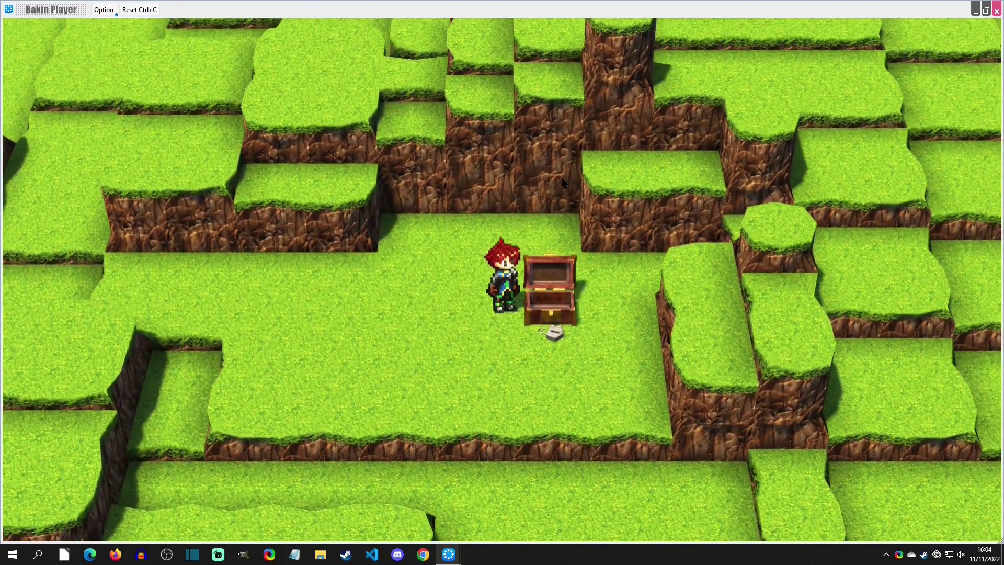
{"action": "key", "text": "Down"}
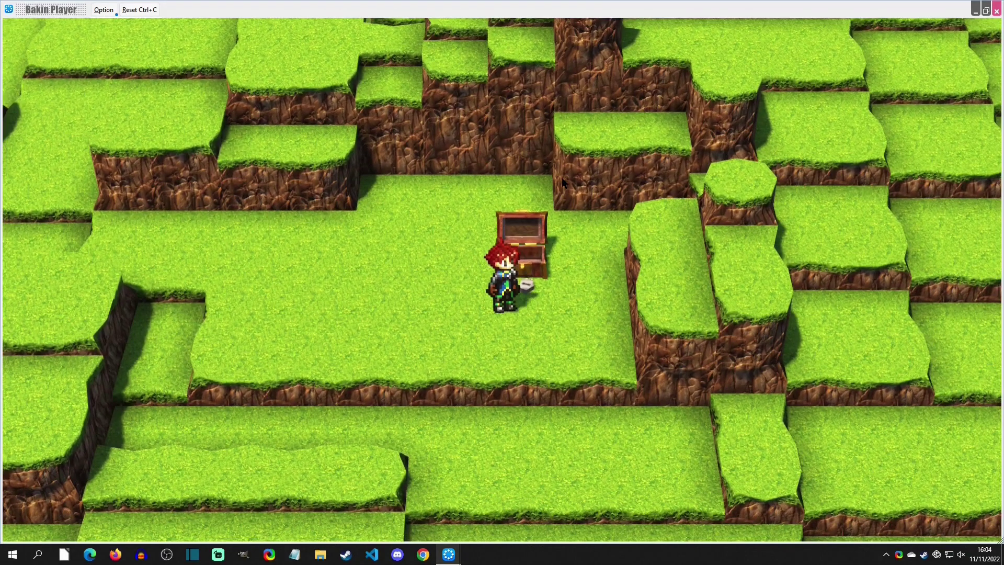
{"action": "key", "text": "Left"}
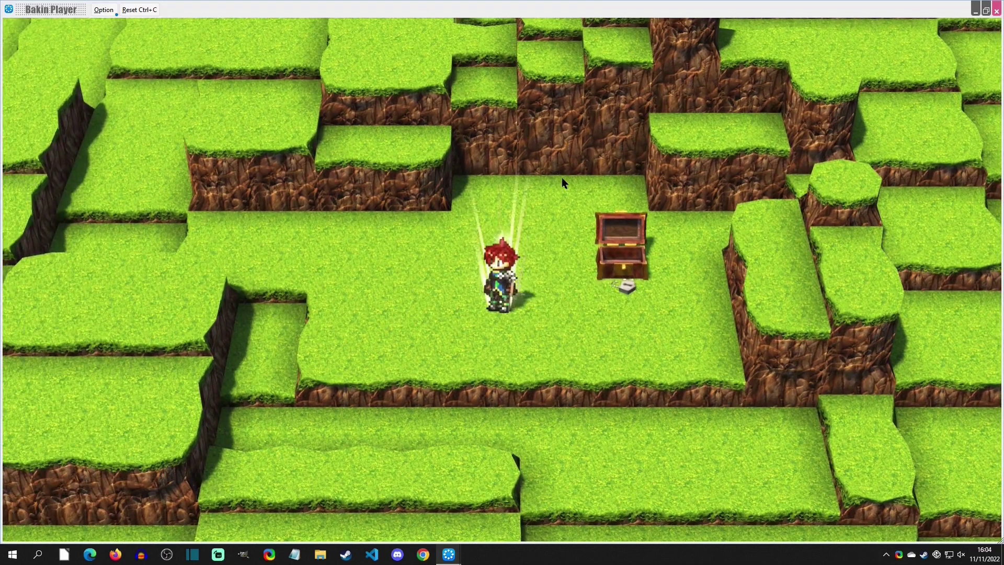
{"action": "key", "text": "Right"}
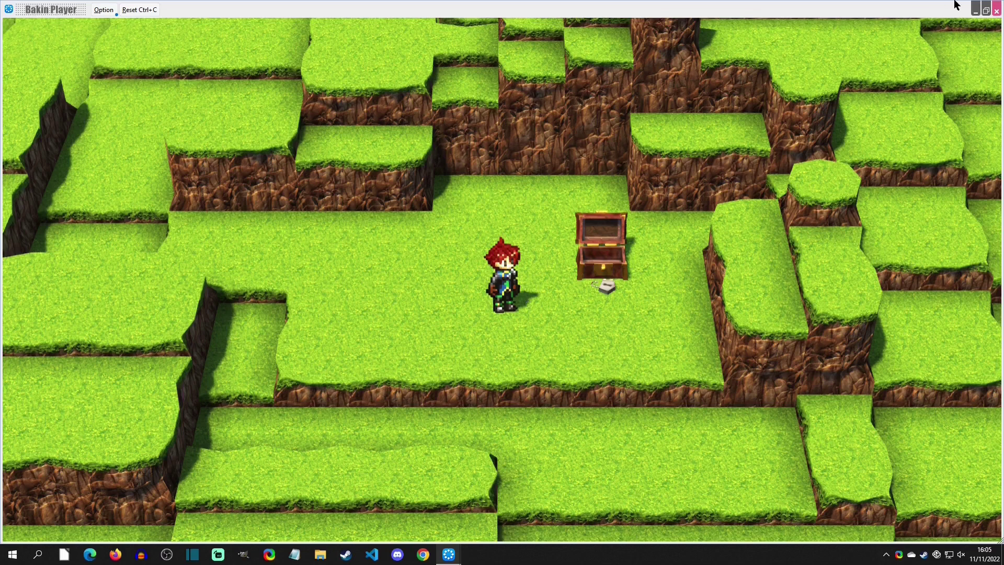
{"action": "left_click", "coordinate": [996, 11]}
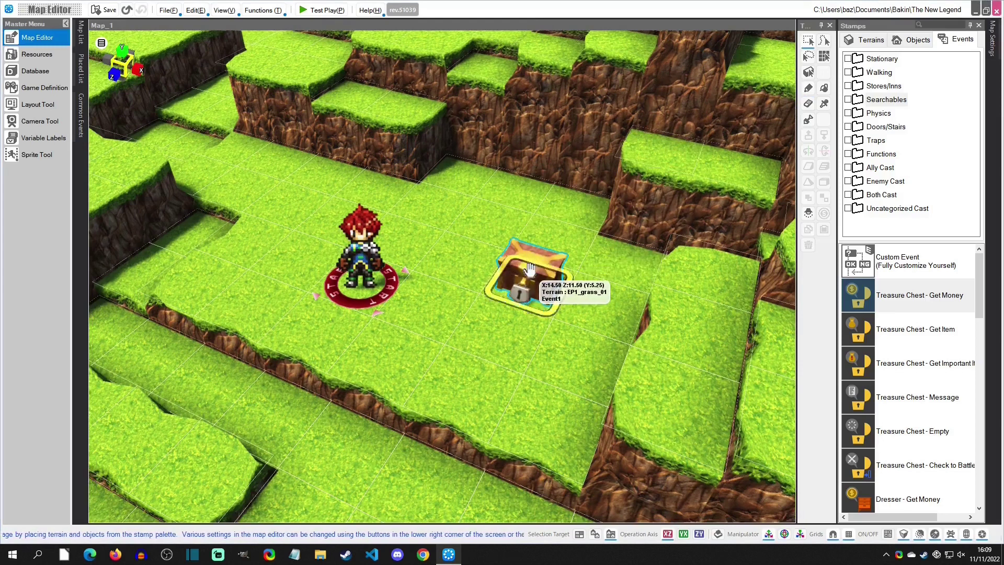
{"action": "left_click", "coordinate": [34, 71]}
{"action": "left_click", "coordinate": [134, 102]}
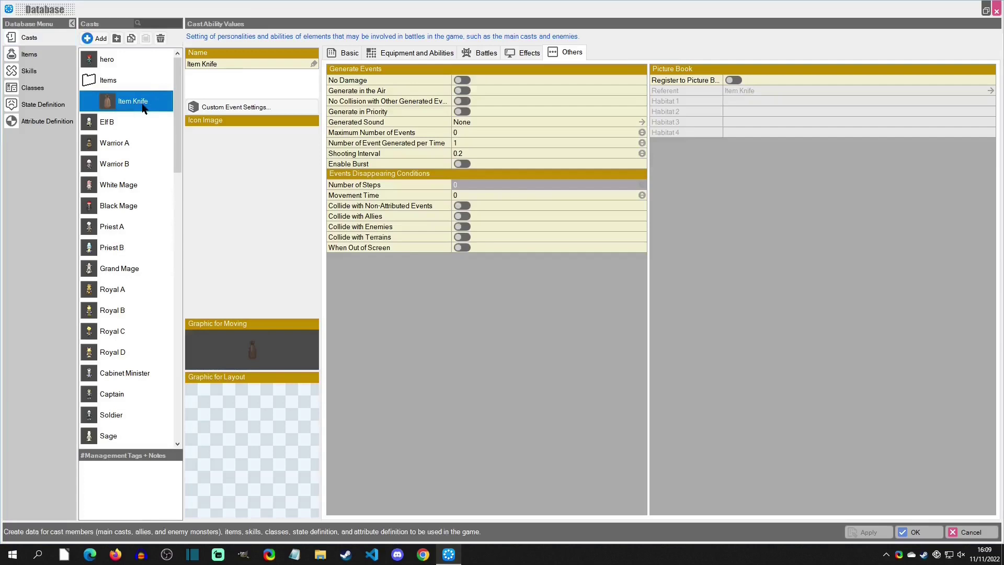
{"action": "left_click", "coordinate": [231, 107]}
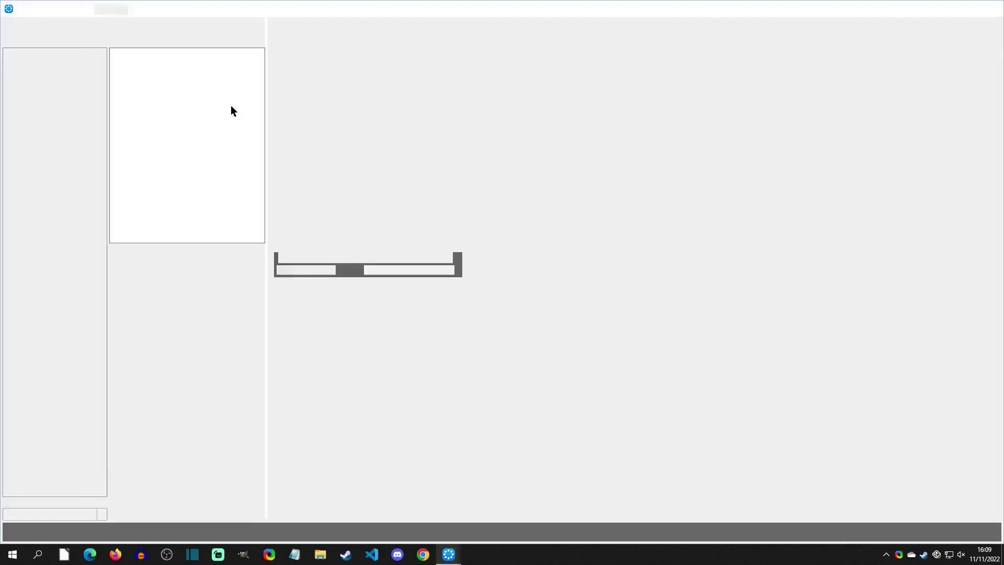
{"action": "left_click", "coordinate": [41, 63]}
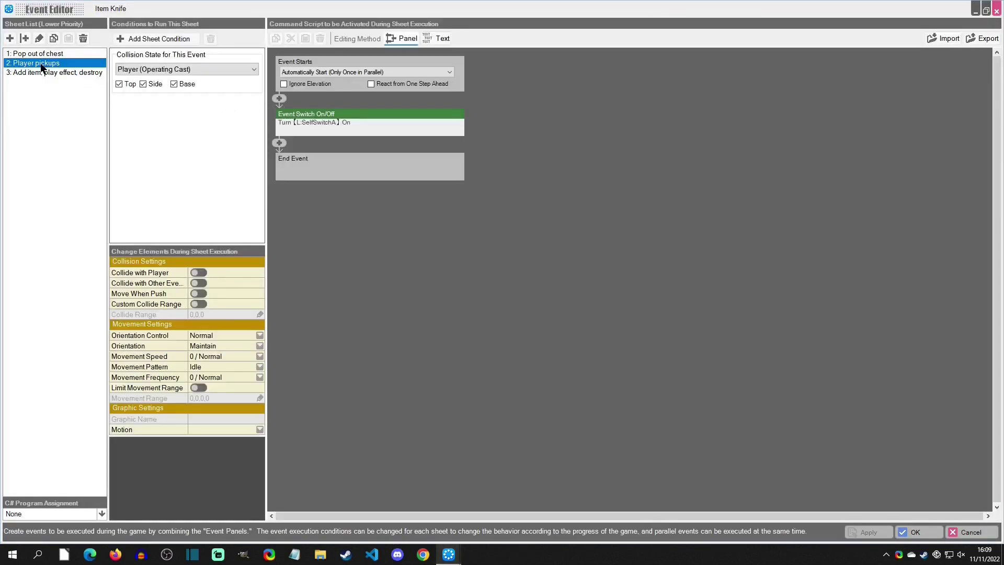
{"action": "left_click", "coordinate": [42, 74]}
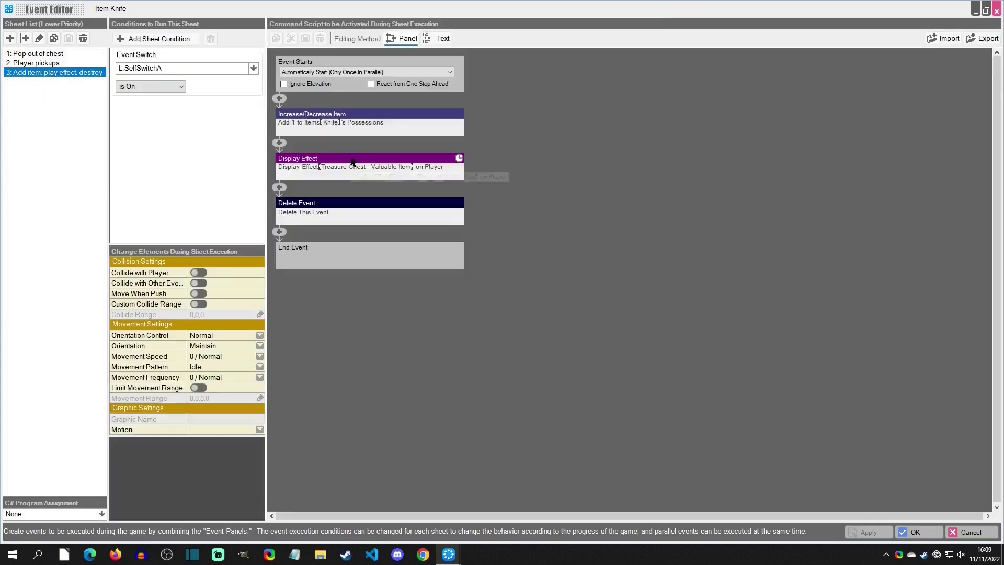
{"action": "left_click", "coordinate": [347, 121]}
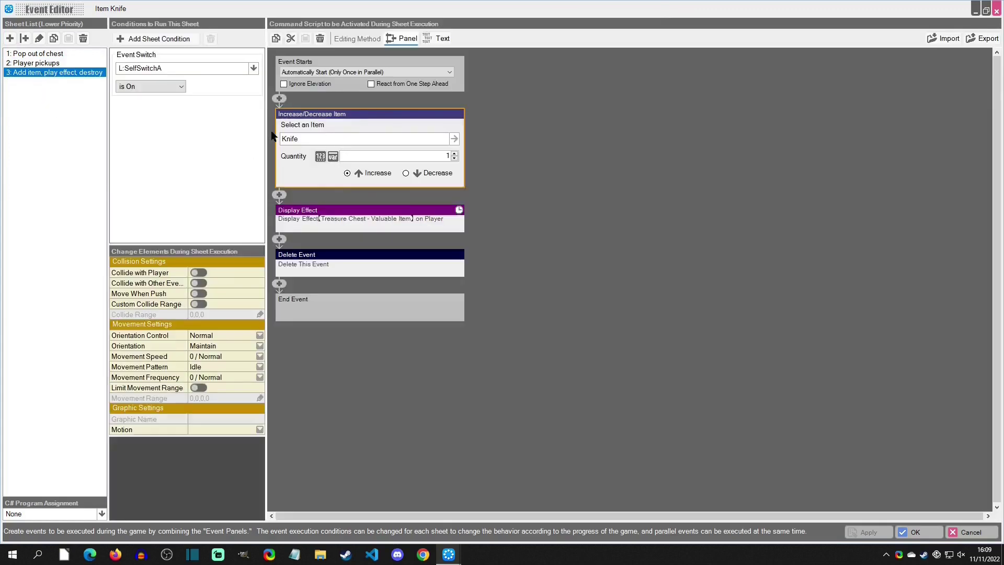
{"action": "left_click", "coordinate": [930, 531]}
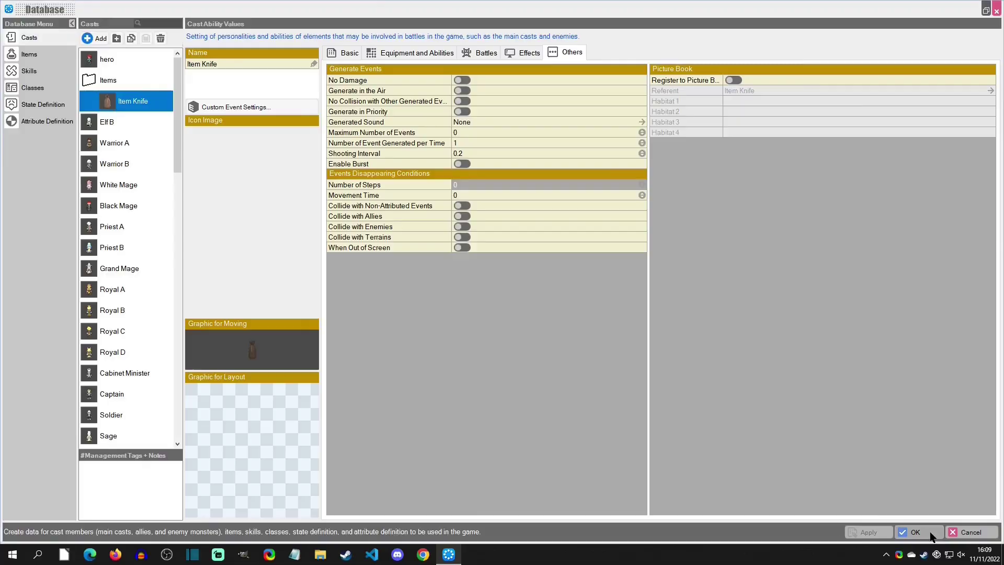
{"action": "left_click", "coordinate": [930, 532]}
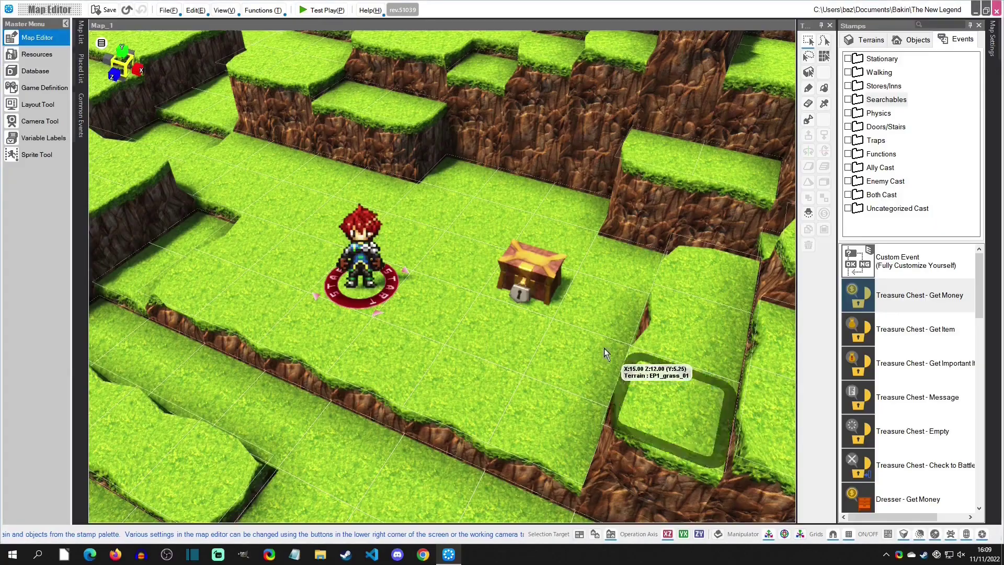
Step: Open the treasure chest's event and check the Generate Events target in the Asset Picker, cancelling unchanged
{"action": "left_click", "coordinate": [550, 271]}
{"action": "right_click", "coordinate": [550, 270]}
{"action": "left_click", "coordinate": [552, 267]}
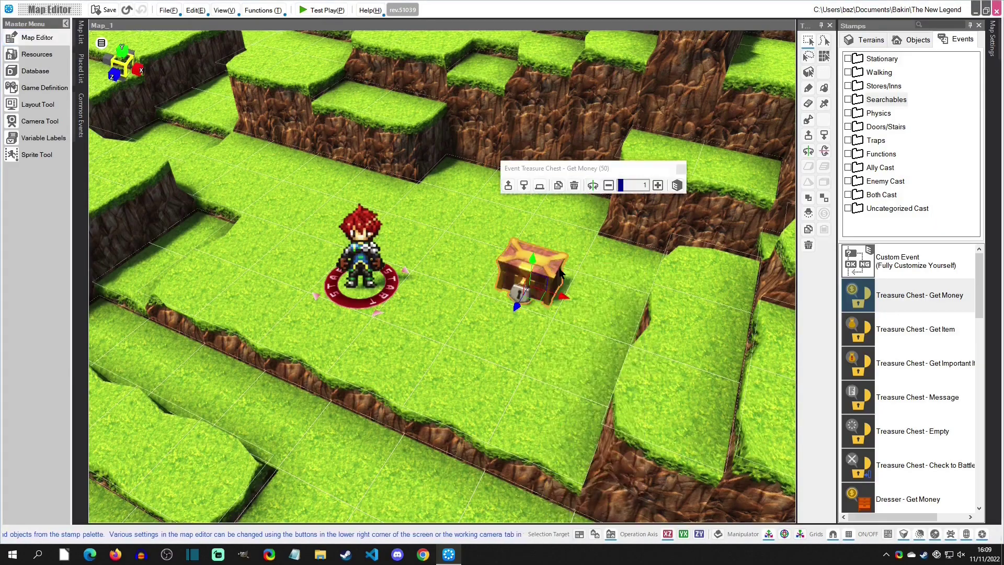
{"action": "left_click", "coordinate": [344, 301]}
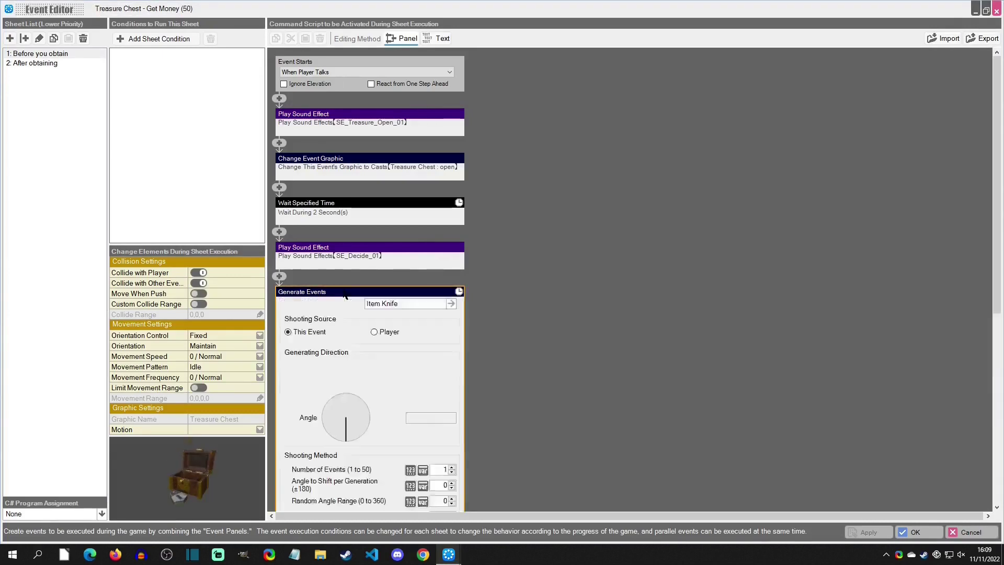
{"action": "left_click", "coordinate": [405, 153]}
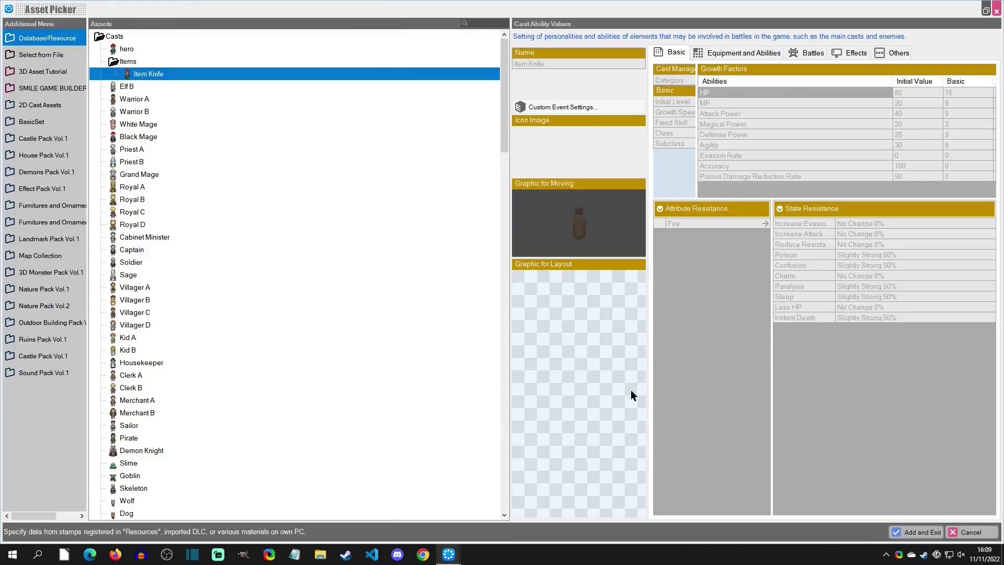
{"action": "left_click", "coordinate": [969, 535]}
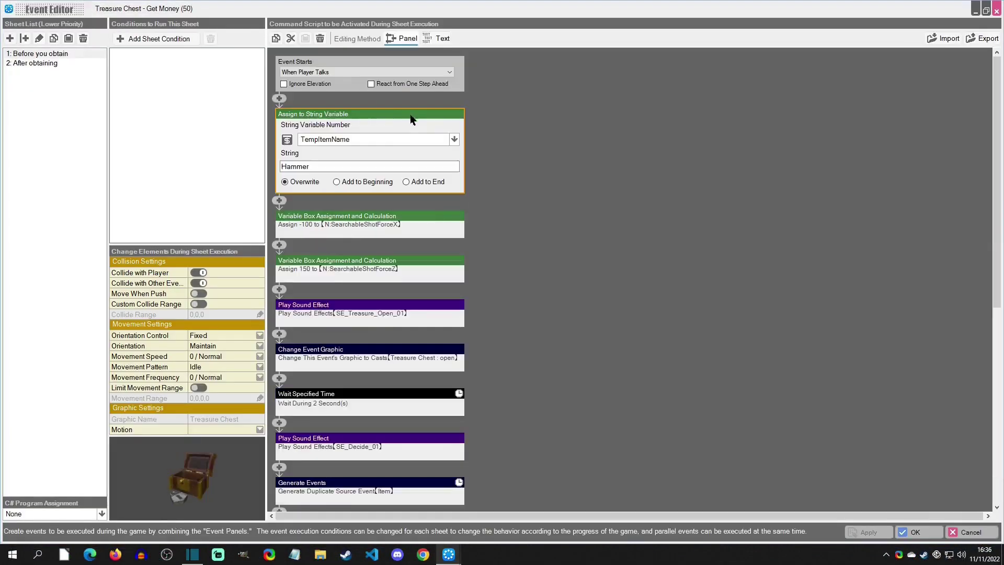
Step: Check the chest's SearchableShotForceX and SearchableShotForceZ assignments, then close its event editor
{"action": "left_click", "coordinate": [432, 223]}
{"action": "left_click", "coordinate": [403, 288]}
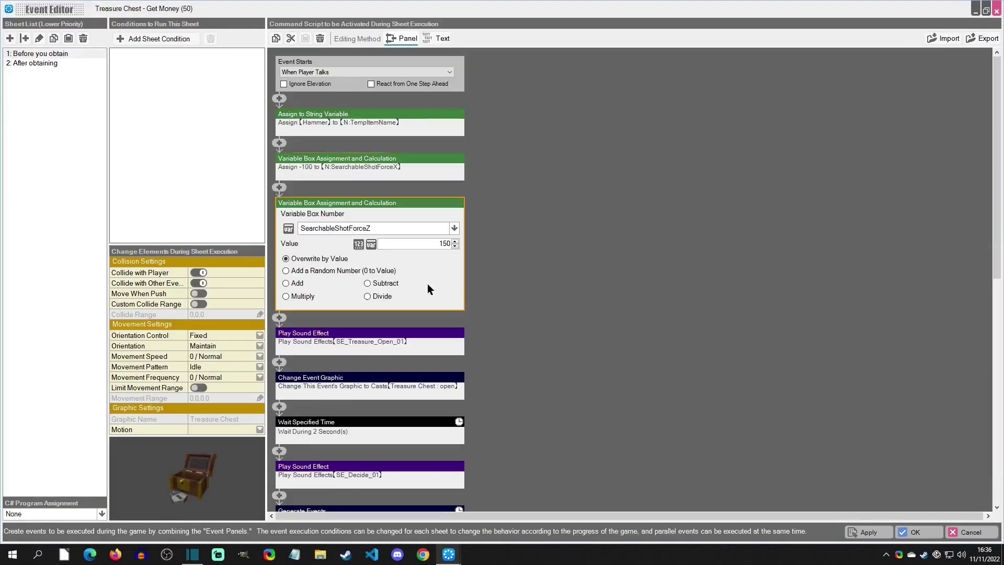
{"action": "left_click", "coordinate": [916, 532]}
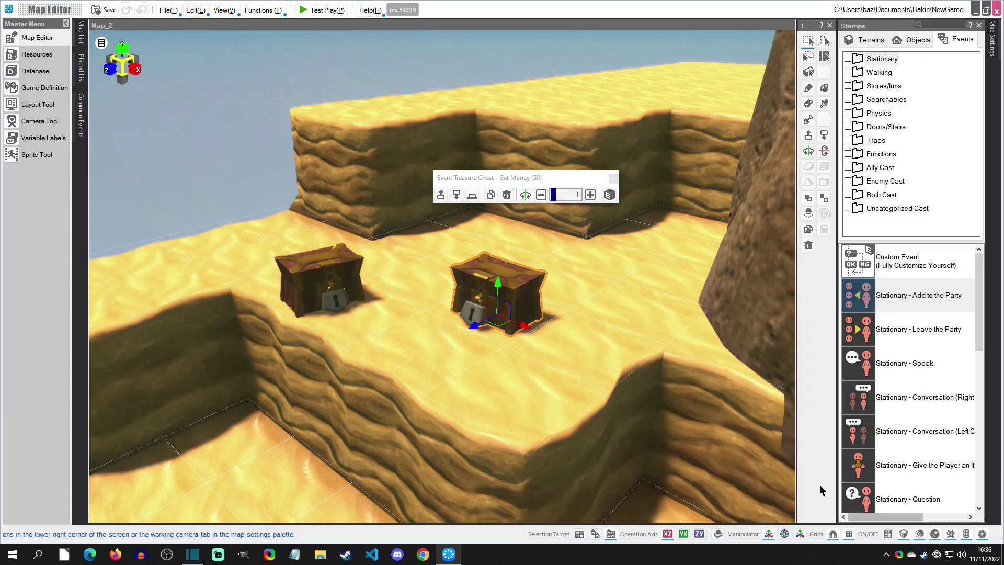
Step: Open the Item cast's event sheets in the Database and inspect the physics push and ItemReadyForPickup commands
{"action": "left_click", "coordinate": [34, 69]}
{"action": "left_click", "coordinate": [111, 83]}
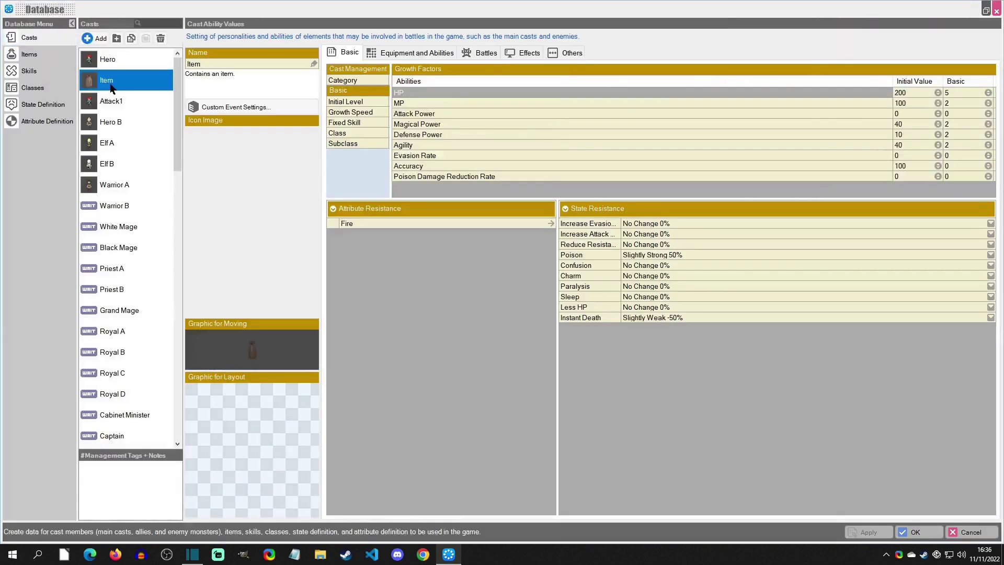
{"action": "left_click", "coordinate": [247, 103]}
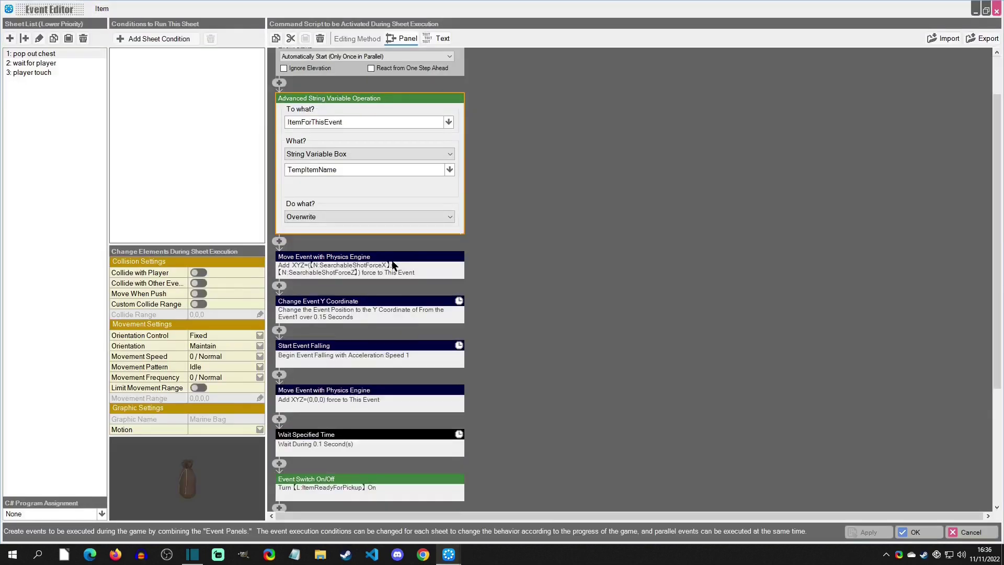
{"action": "left_click", "coordinate": [392, 264]}
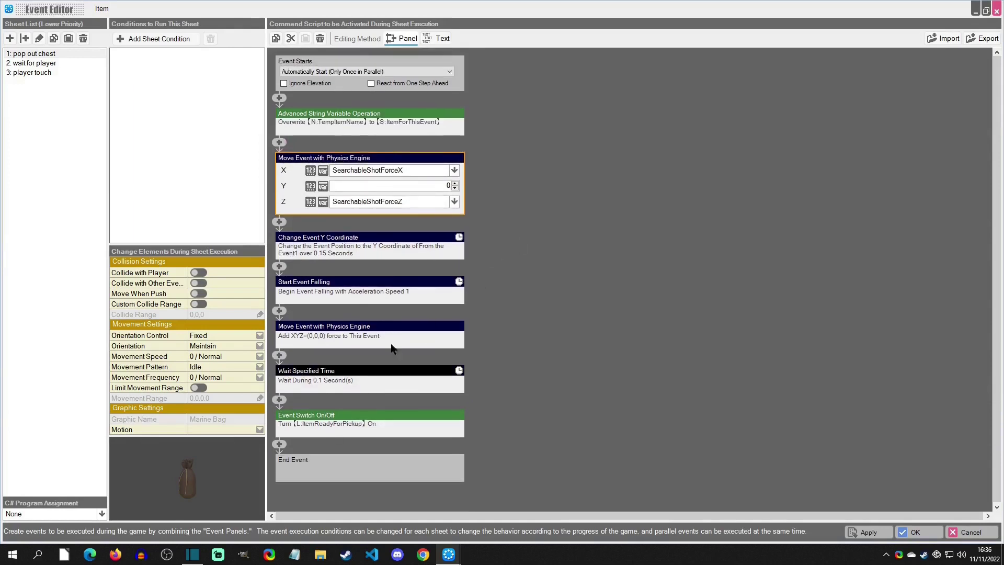
{"action": "left_click", "coordinate": [353, 424]}
Step: Review the player touch sheet's item name, DetermineItemAdd, ShowItemNameLayout and Delete Event commands, then close with OK
{"action": "left_click", "coordinate": [51, 64]}
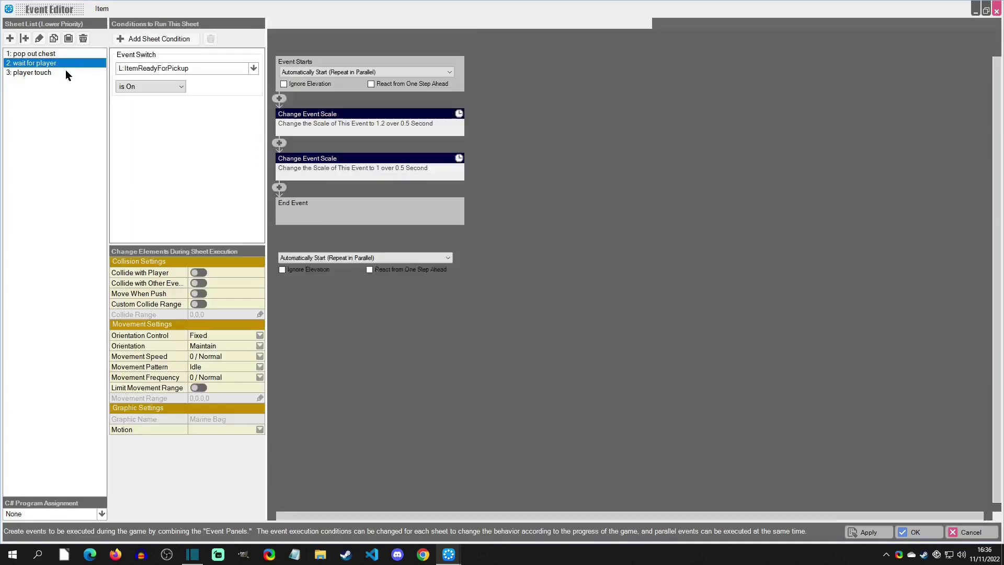
{"action": "left_click", "coordinate": [48, 72]}
{"action": "left_click", "coordinate": [395, 122]}
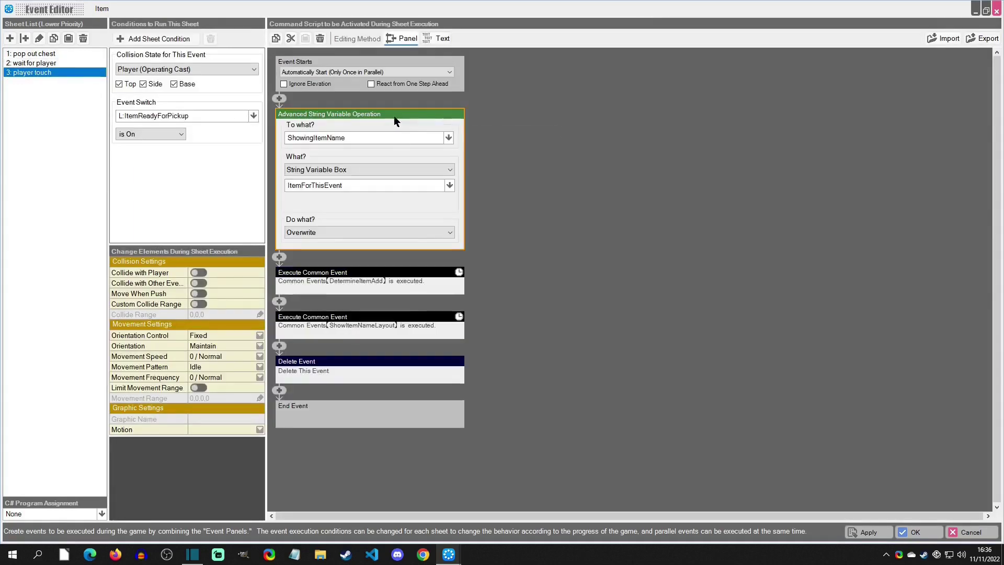
{"action": "left_click", "coordinate": [387, 281]}
{"action": "left_click", "coordinate": [381, 277]}
{"action": "left_click", "coordinate": [422, 290]}
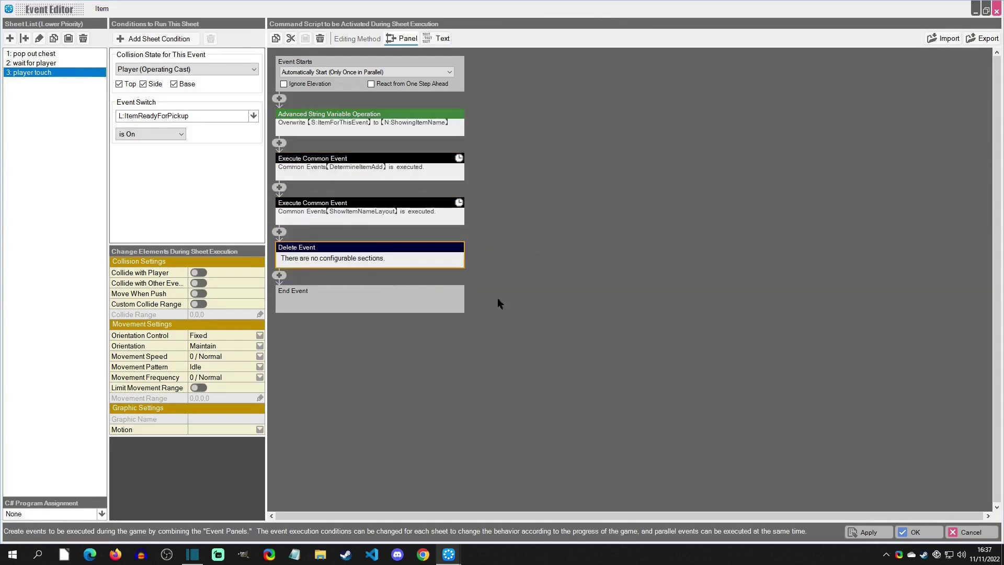
{"action": "left_click", "coordinate": [915, 532]}
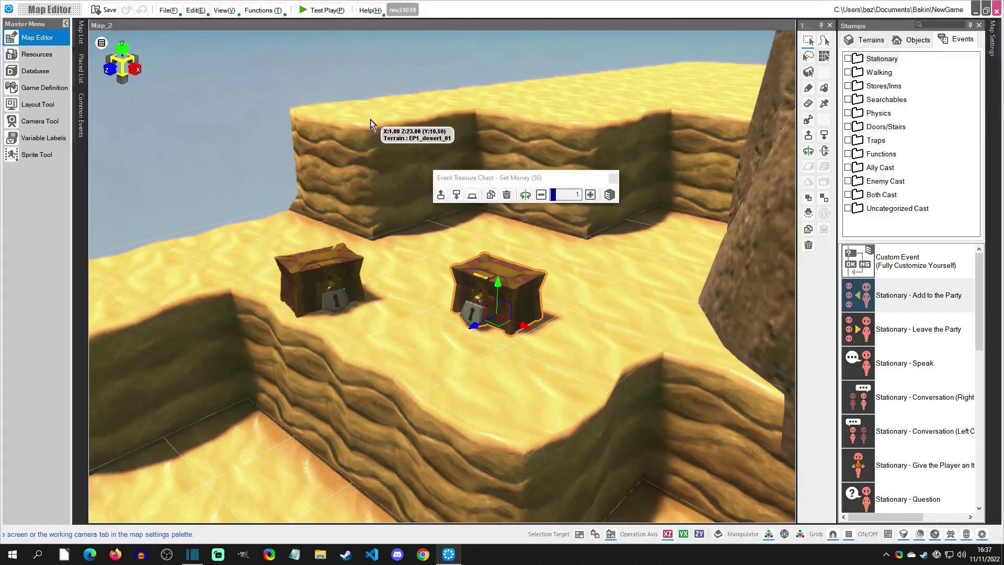